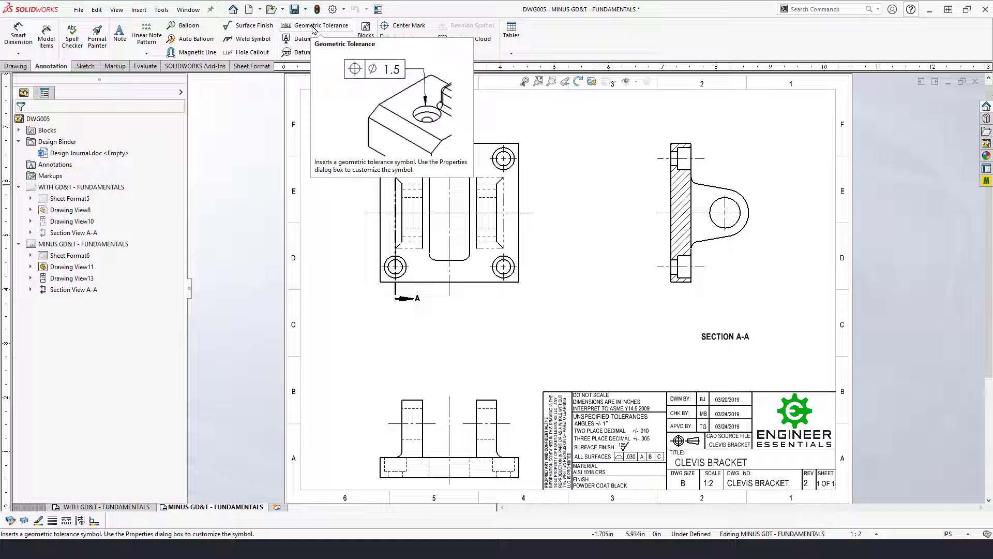
- Start a Geometric Tolerance, move its Properties dialog aside, and check the symbol list without choosing
click(314, 30)
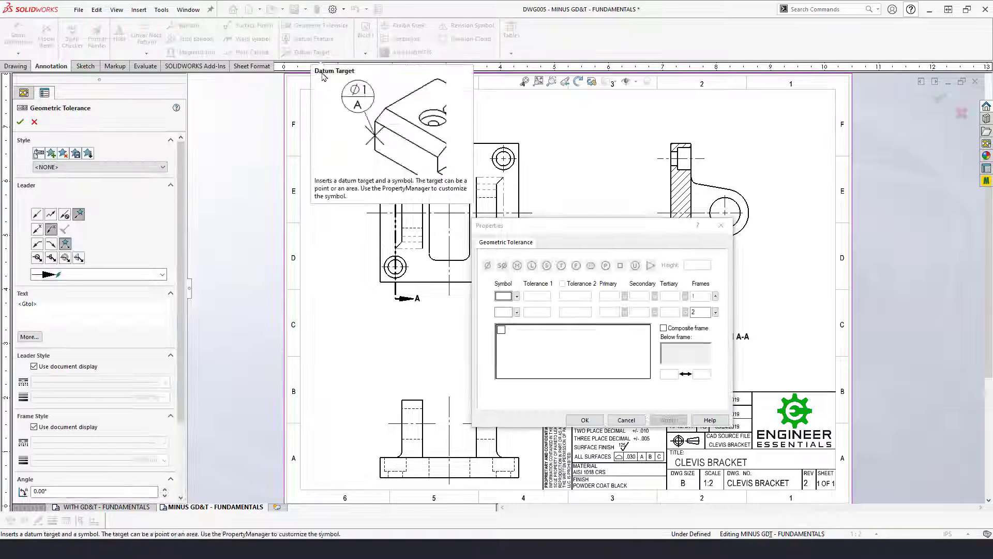
mouse_move(539, 236)
mouse_down()
mouse_move(251, 159)
mouse_move(304, 103)
mouse_up()
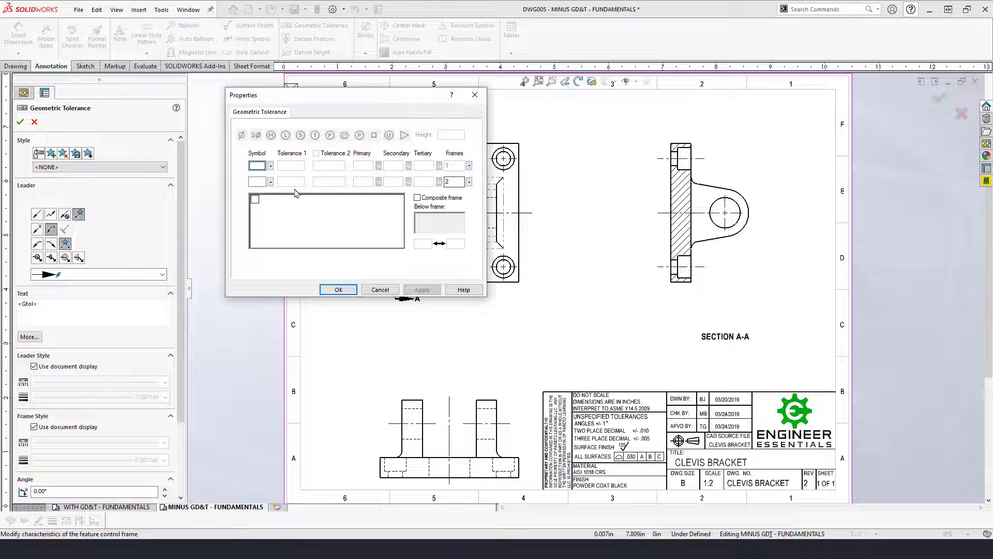
click(270, 166)
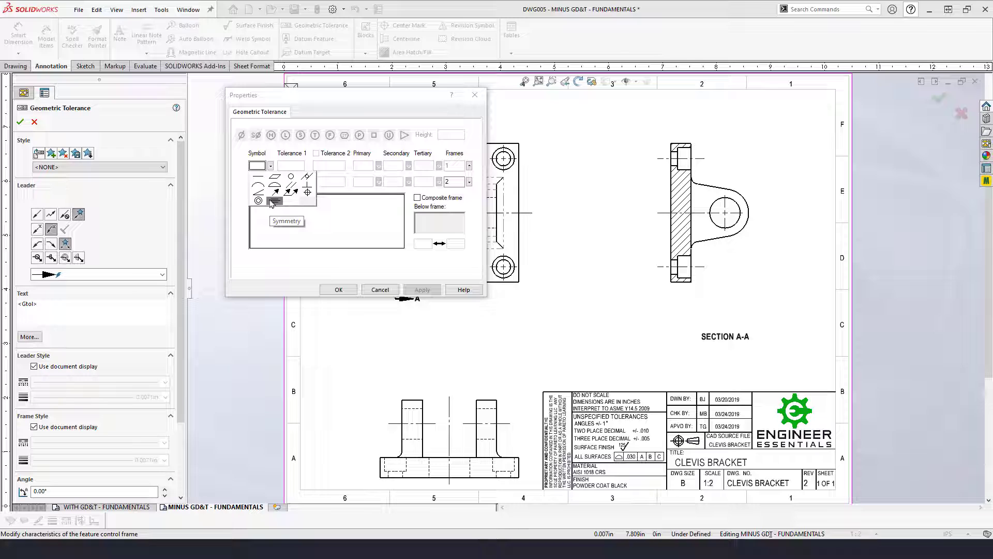
click(295, 169)
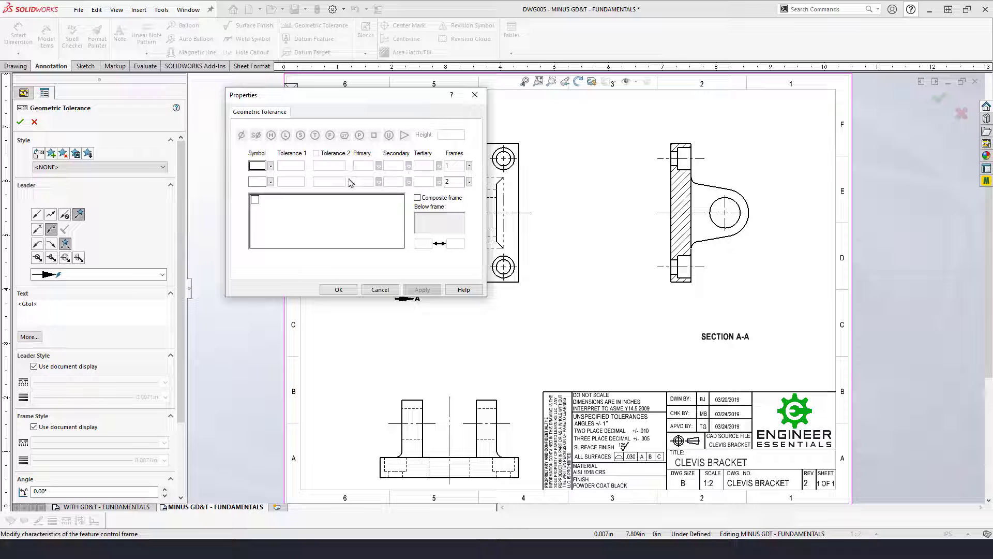
- Choose Position for row one, enter a .005 tolerance, and add the diameter and MMC modifiers
click(270, 166)
click(293, 196)
click(291, 166)
text(.005)
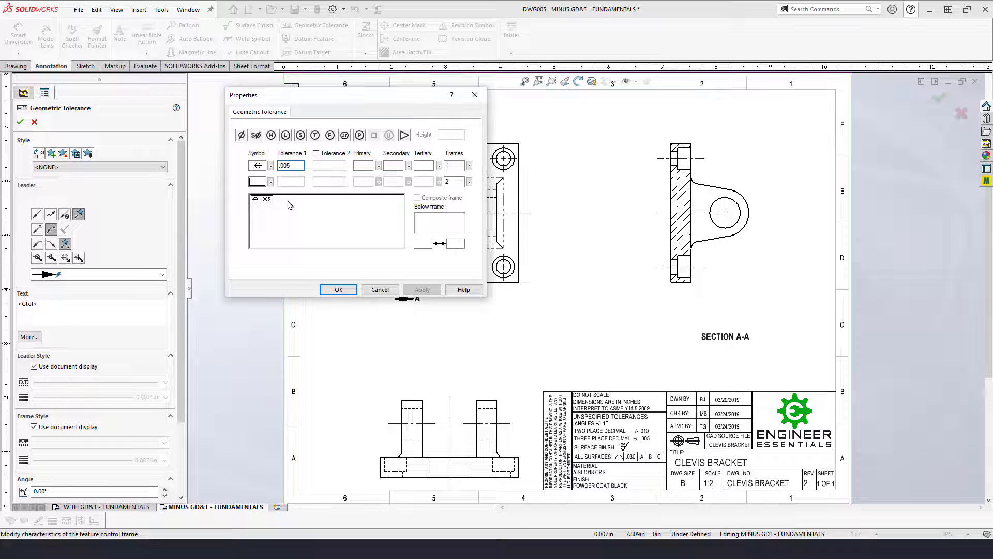
click(242, 135)
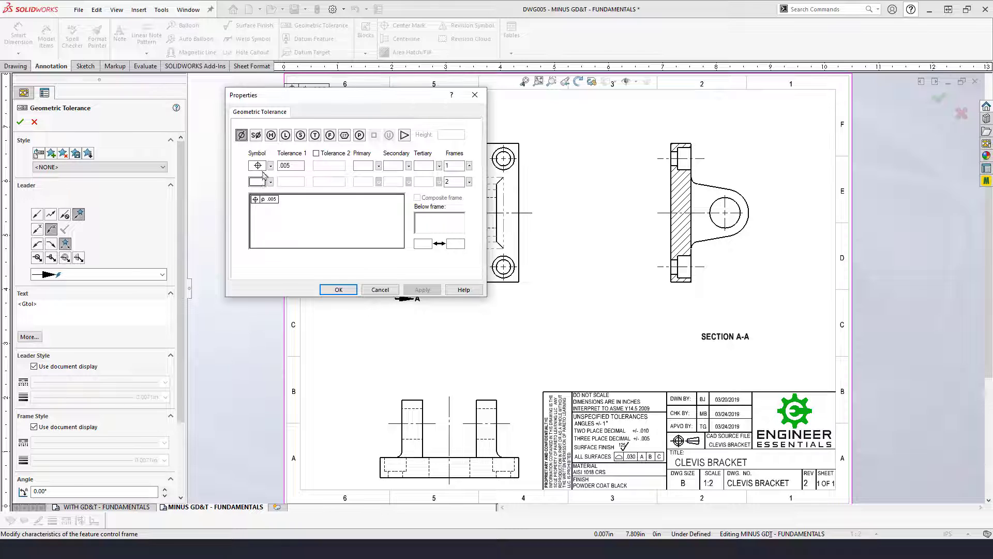
click(271, 137)
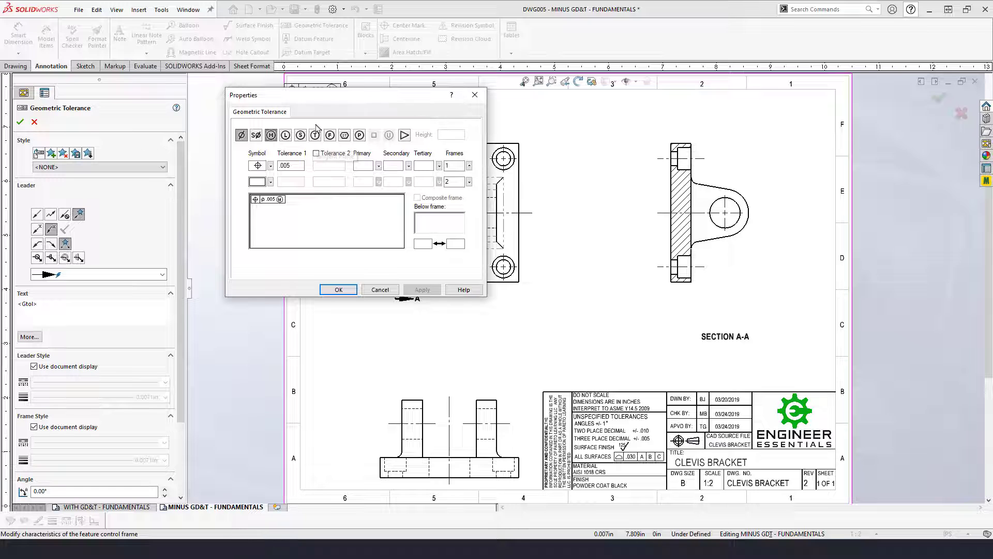
click(270, 165)
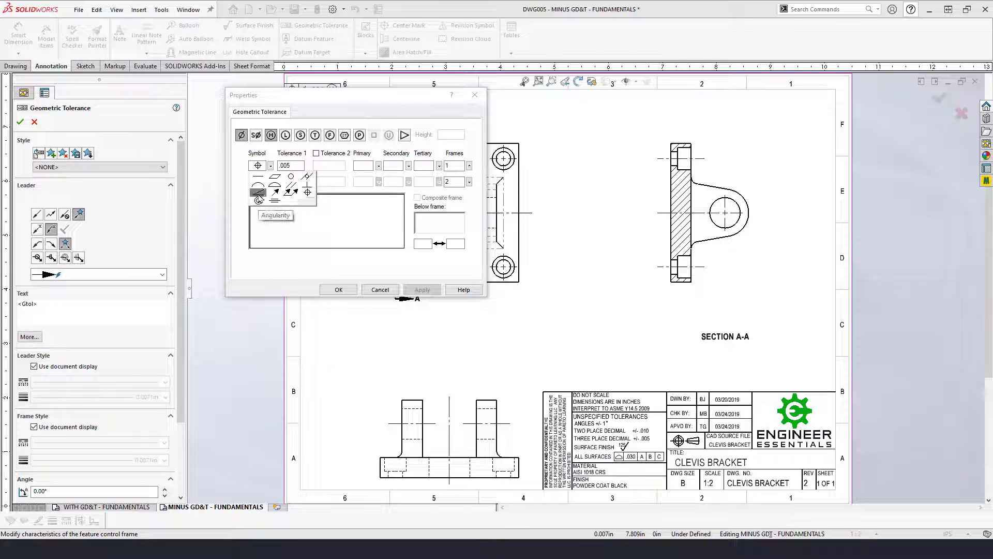
- Keep Position on row one and give row two a .001 tolerance with primary datum C
click(308, 193)
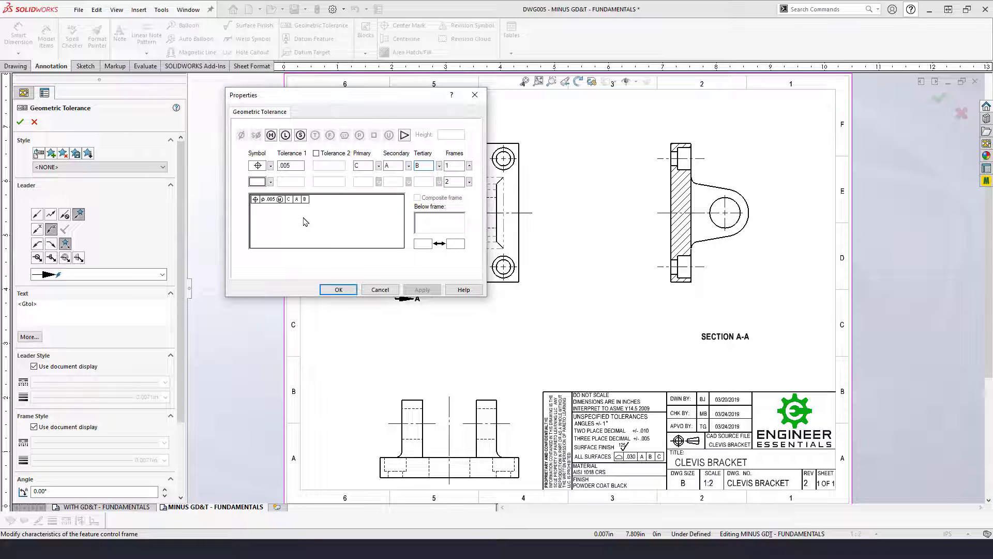
click(271, 182)
click(296, 208)
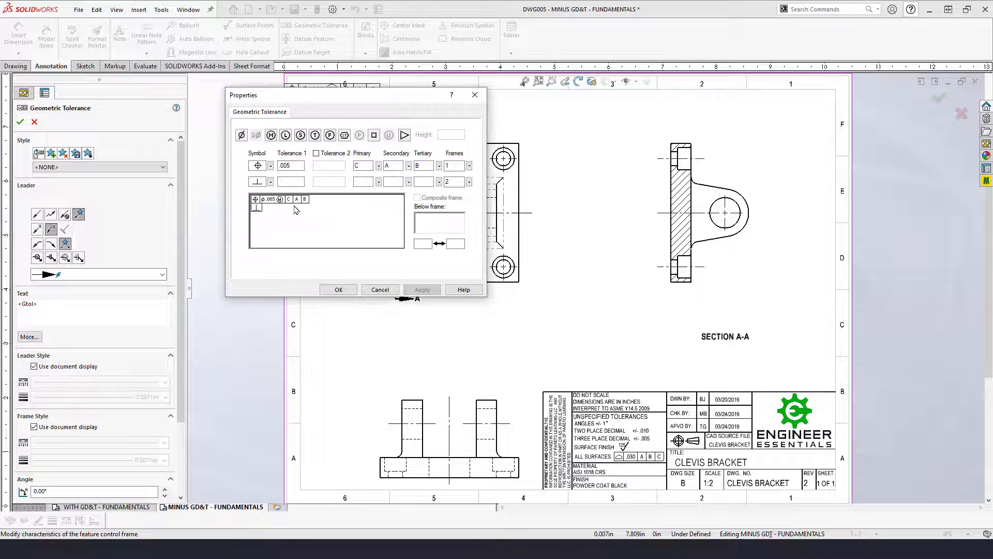
click(289, 181)
text(.001)
click(358, 182)
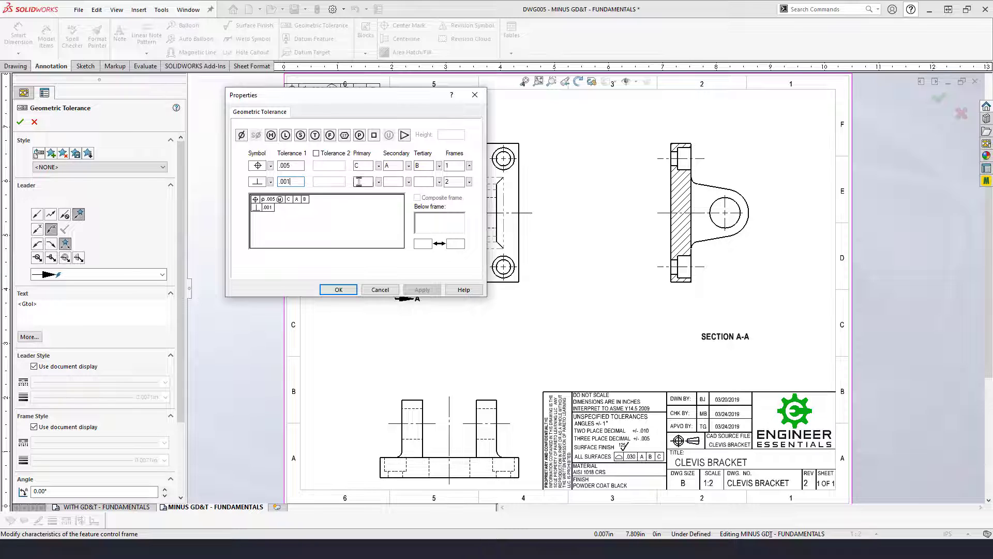
text(C)
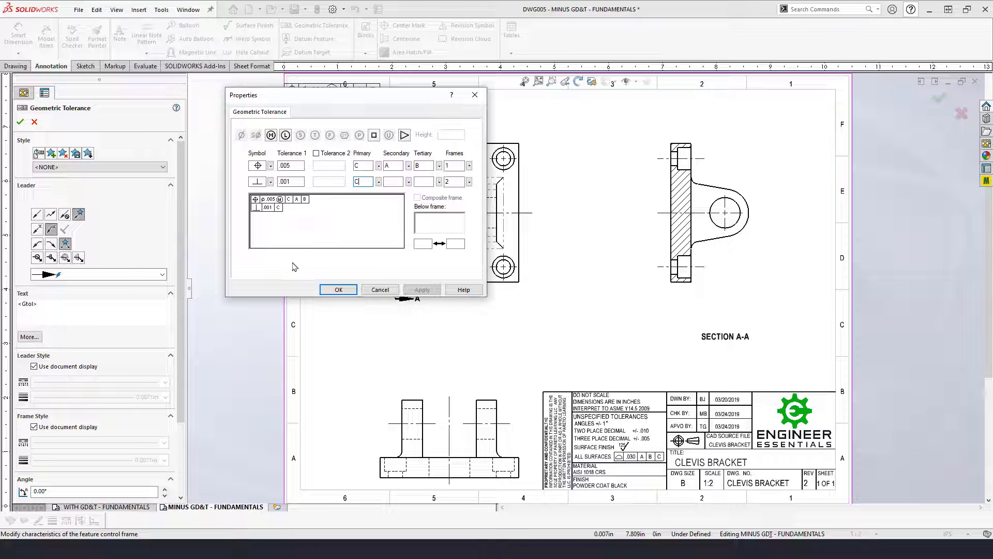
- Put a diameter sign on the .001 tolerance, switch row two to Position, and make the frame composite
click(290, 182)
click(285, 135)
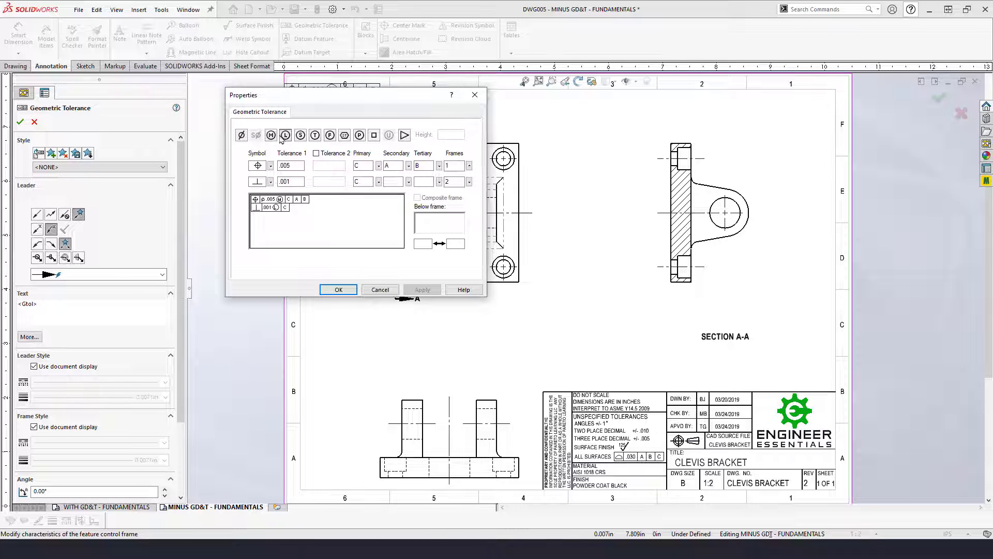
click(271, 135)
click(242, 135)
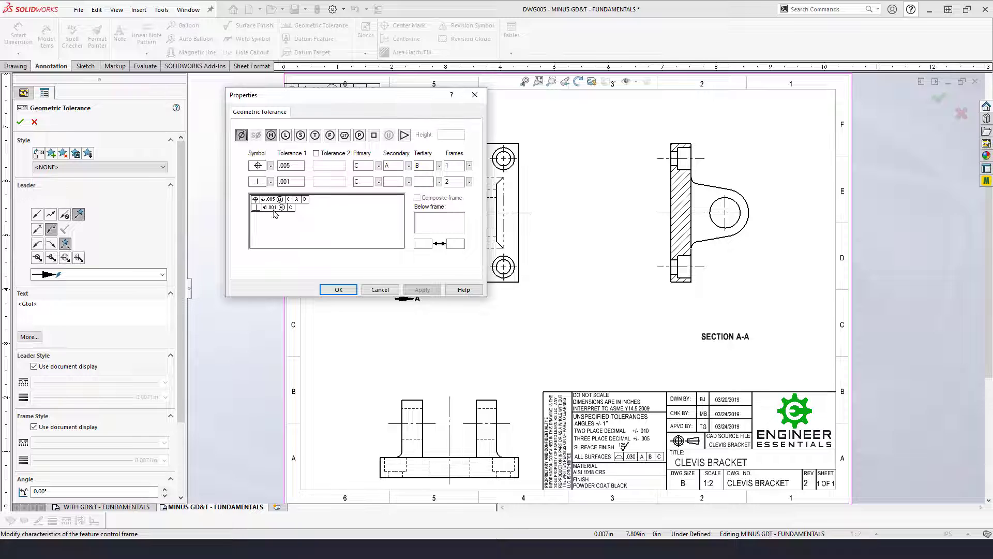
click(271, 135)
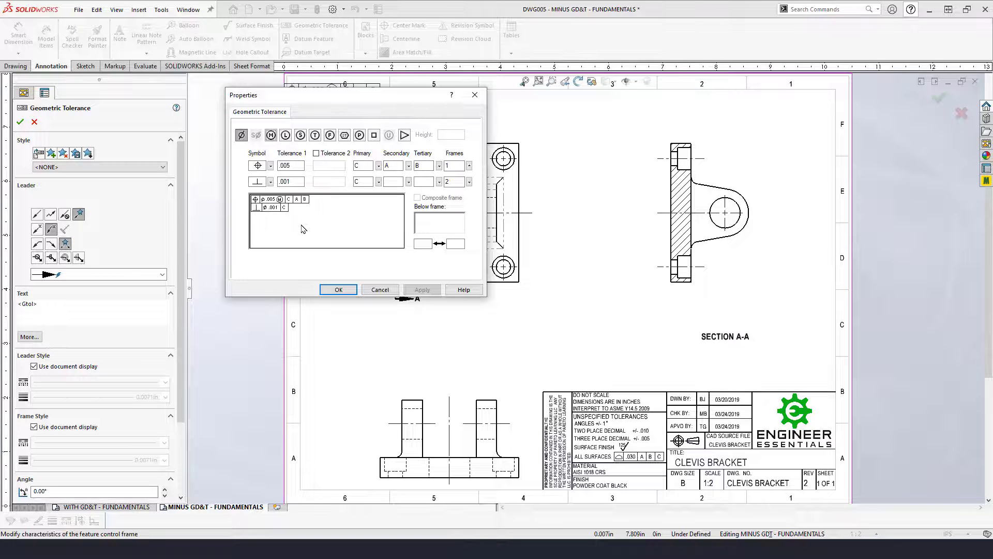
click(270, 182)
click(308, 208)
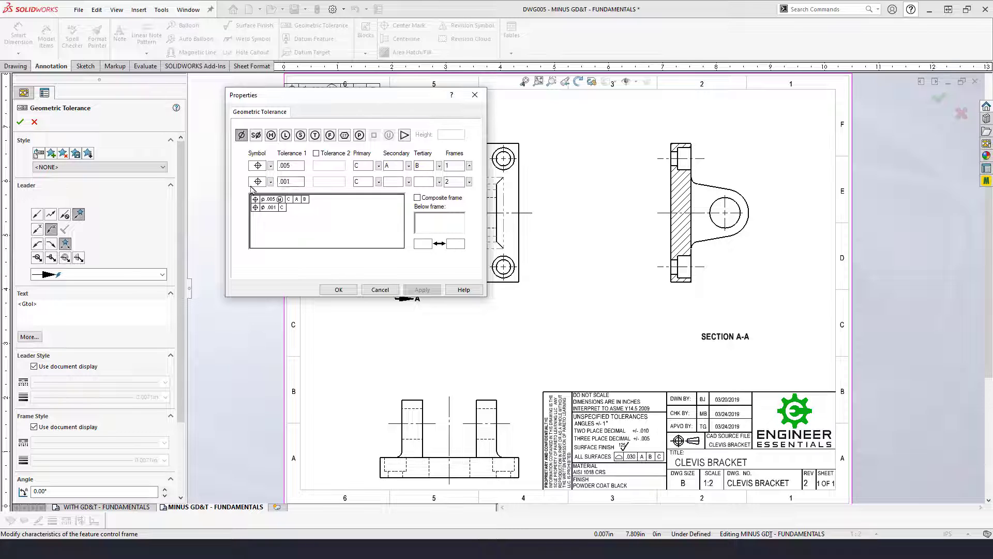
click(422, 201)
- Clear row two, discard the 'MINBOR' below-frame text, and cancel the tolerance without placing it
click(313, 202)
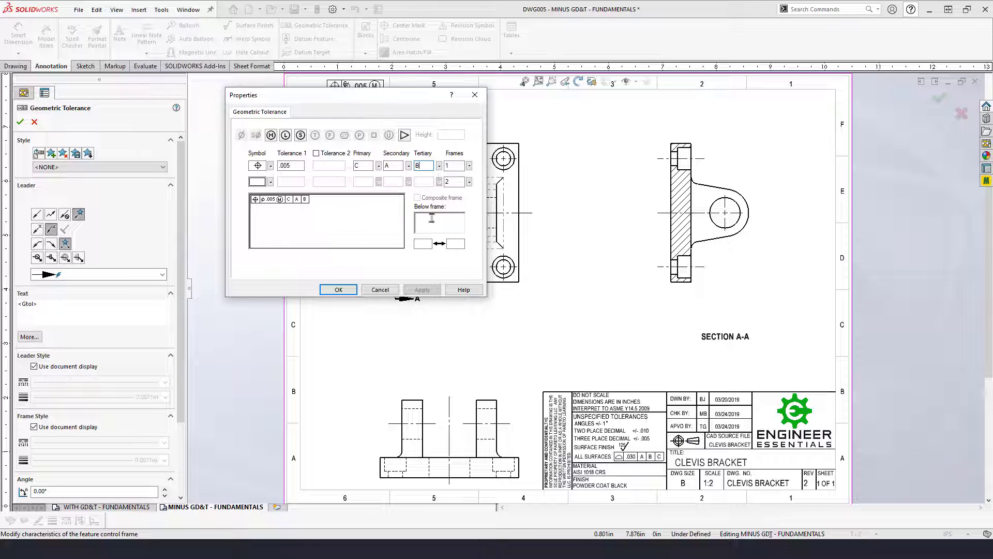
click(437, 223)
text(MINB)
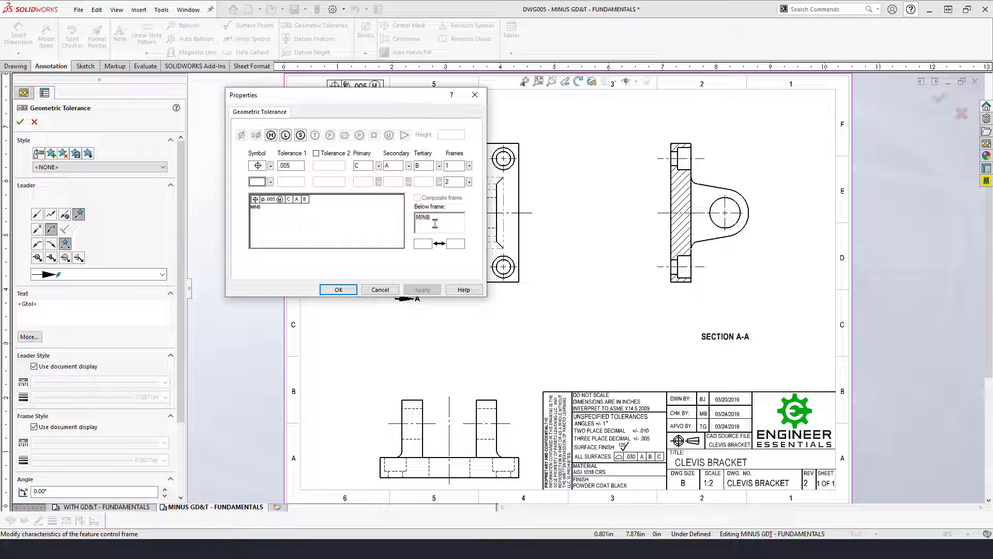
text(OR DIA)
drag(454, 219, 414, 219)
key(Delete)
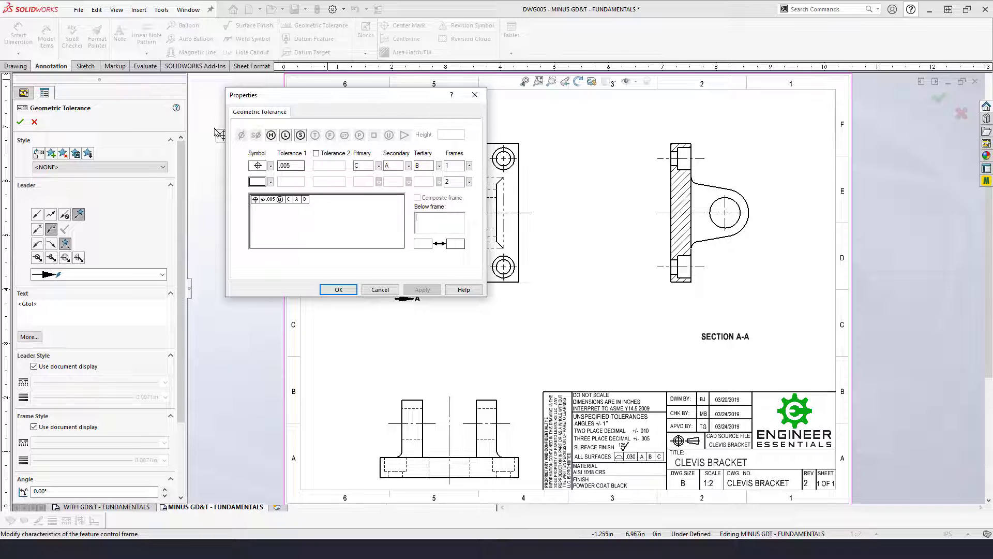
mouse_move(253, 98)
mouse_down()
mouse_move(744, 187)
mouse_move(833, 183)
mouse_move(810, 164)
mouse_up()
key(Escape)
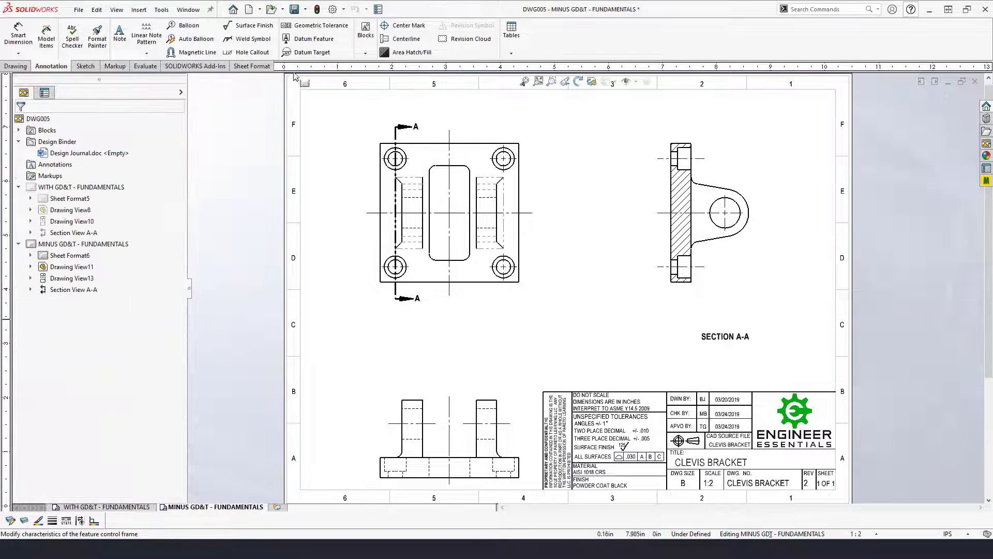
click(301, 42)
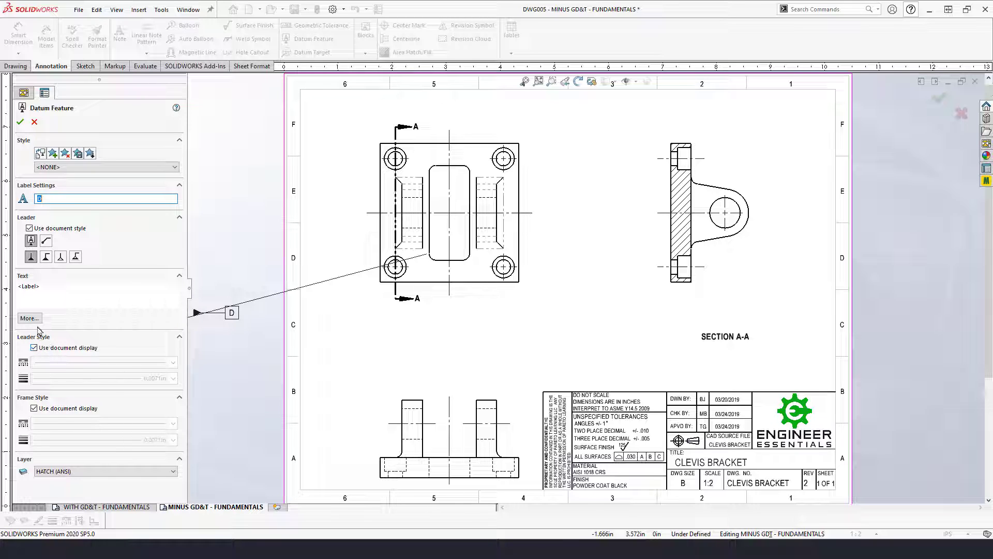
click(35, 122)
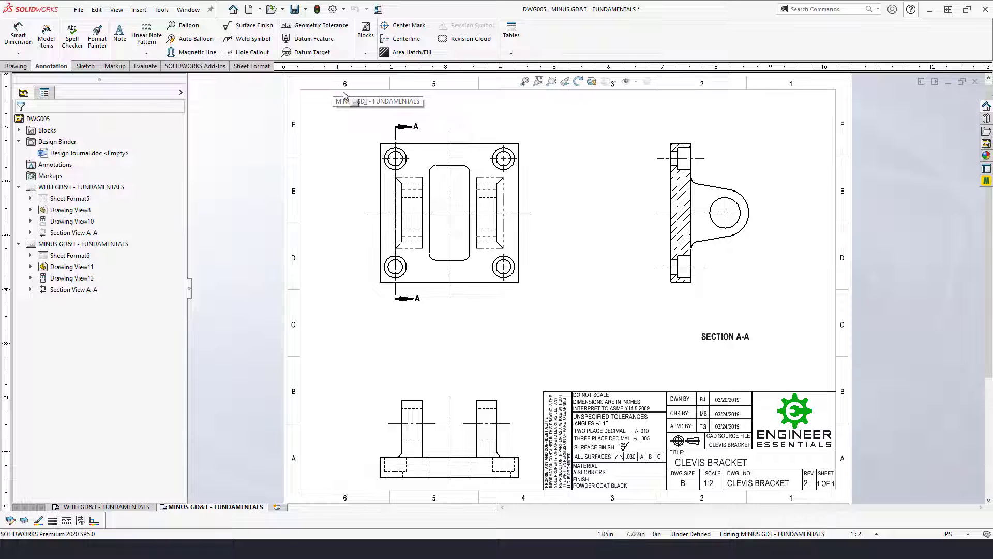
- Attach a .010 flatness frame to Section A-A, placed just above the SECTION A-A label
click(672, 182)
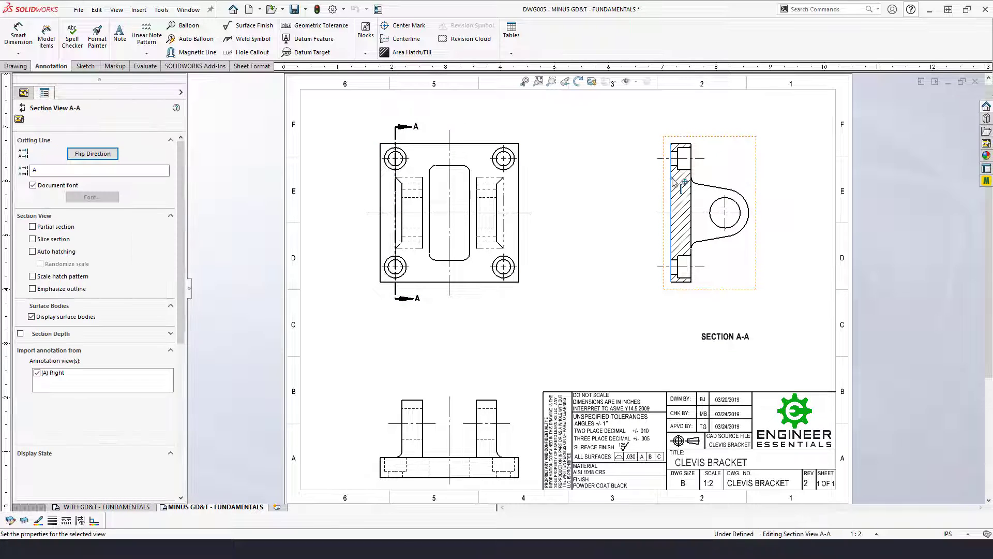
click(311, 28)
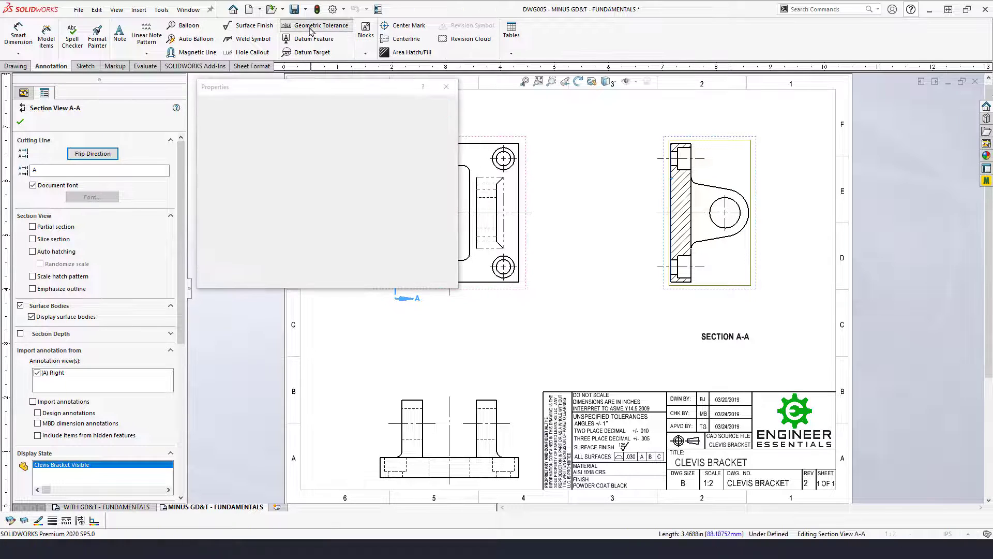
click(242, 158)
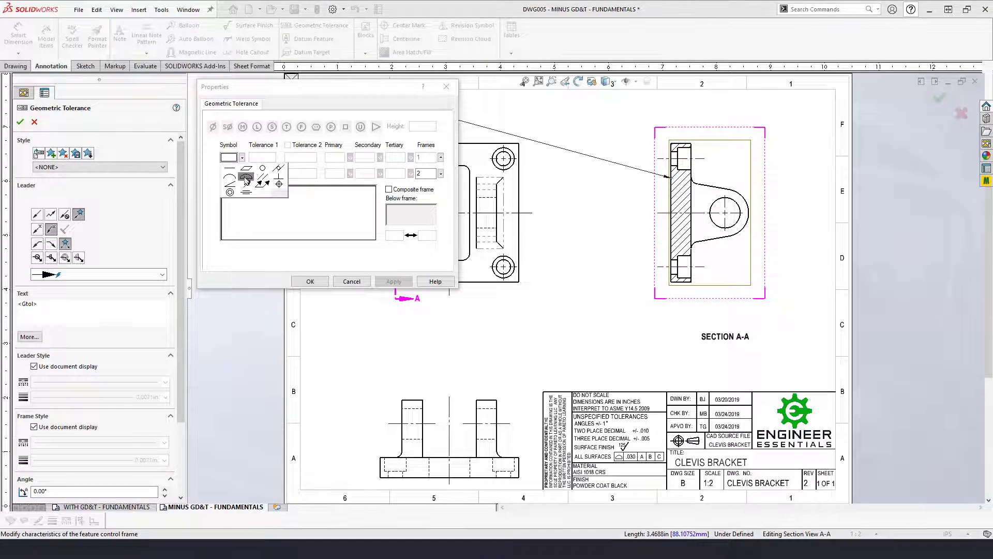
click(246, 171)
click(262, 157)
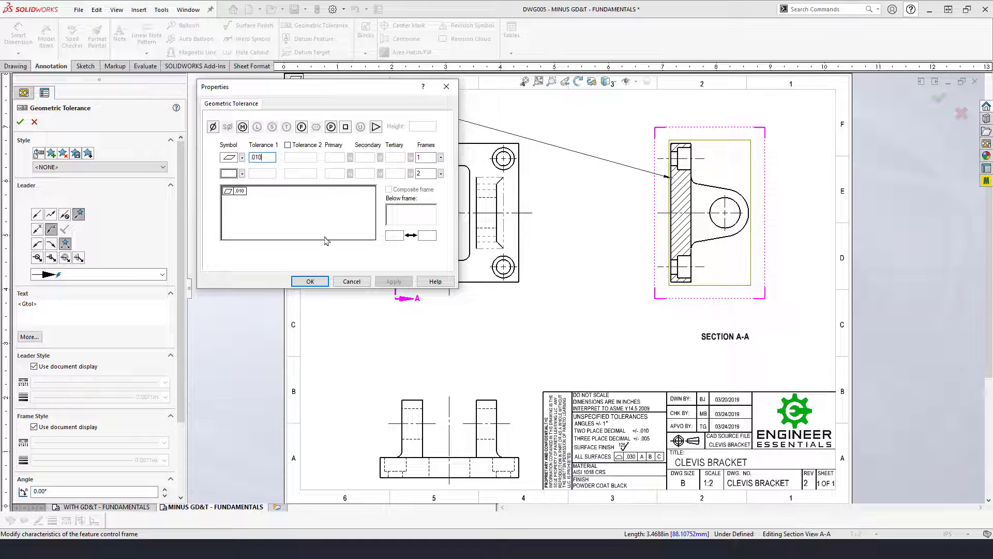
click(310, 281)
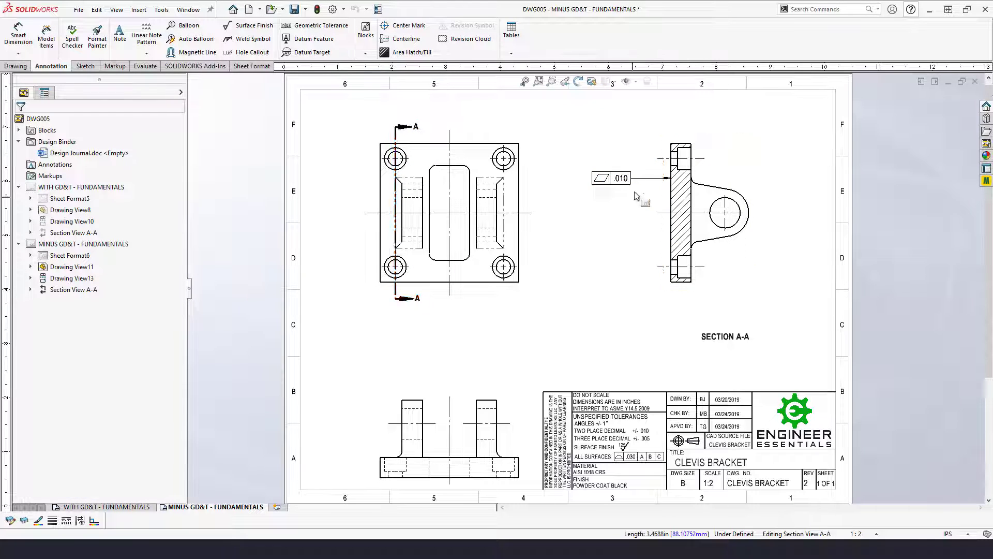
click(659, 311)
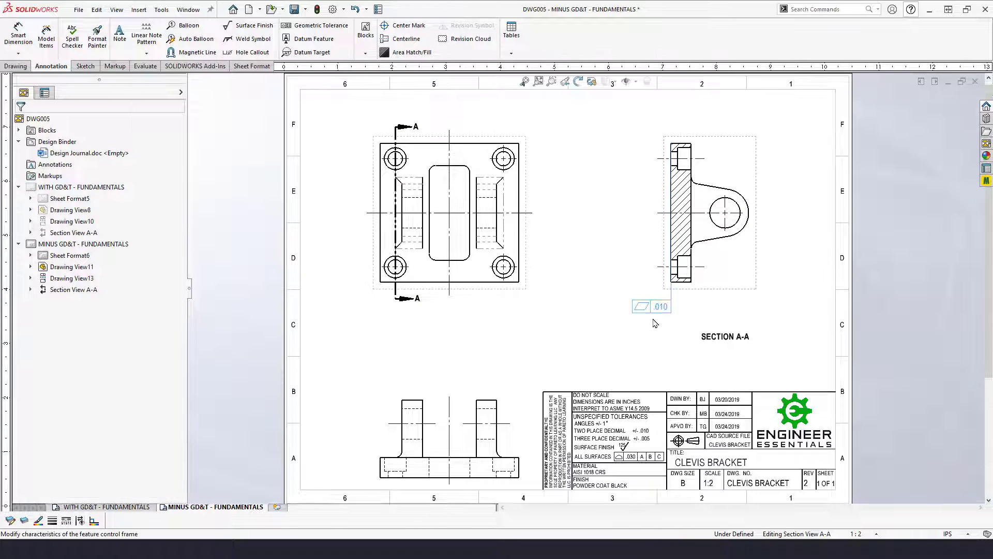
click(589, 342)
click(649, 306)
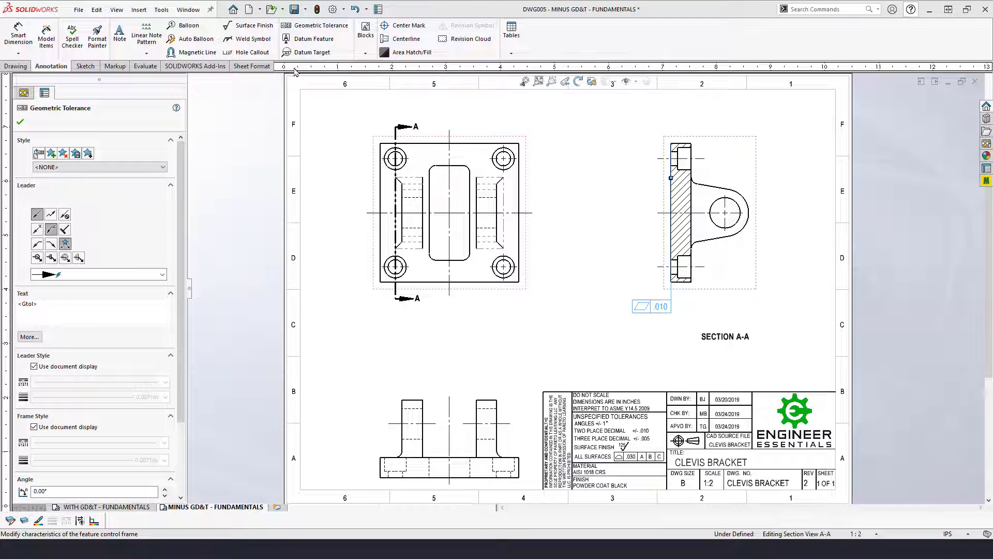
click(314, 39)
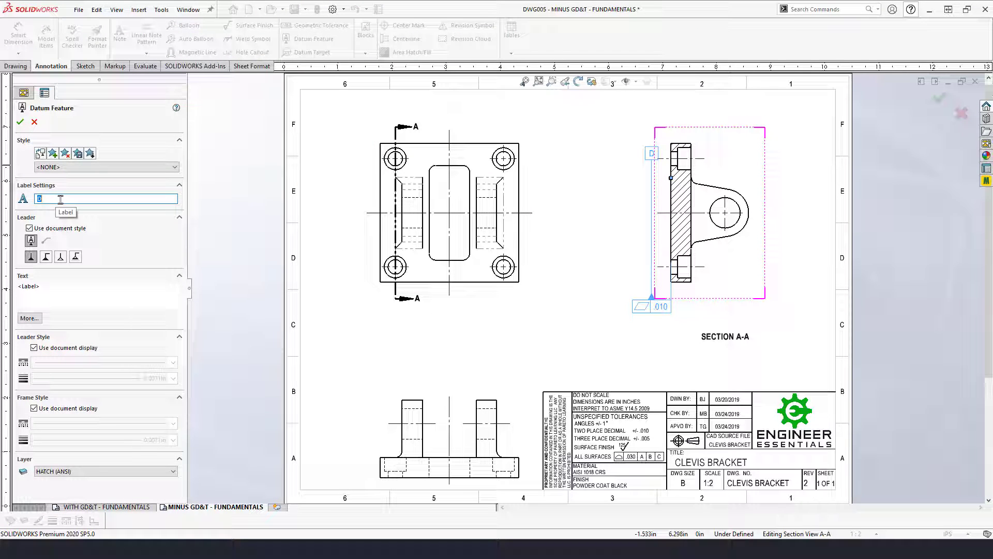
text(A)
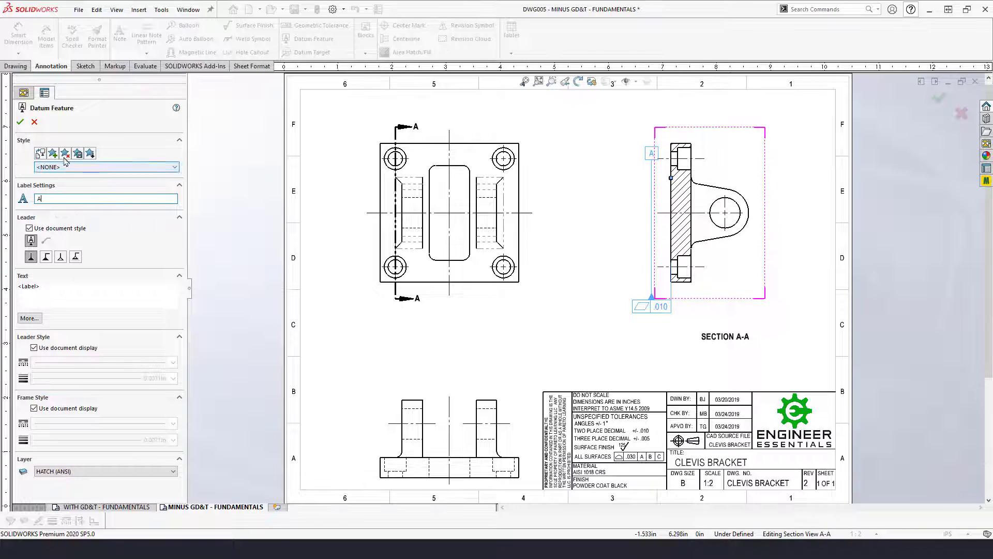
click(20, 123)
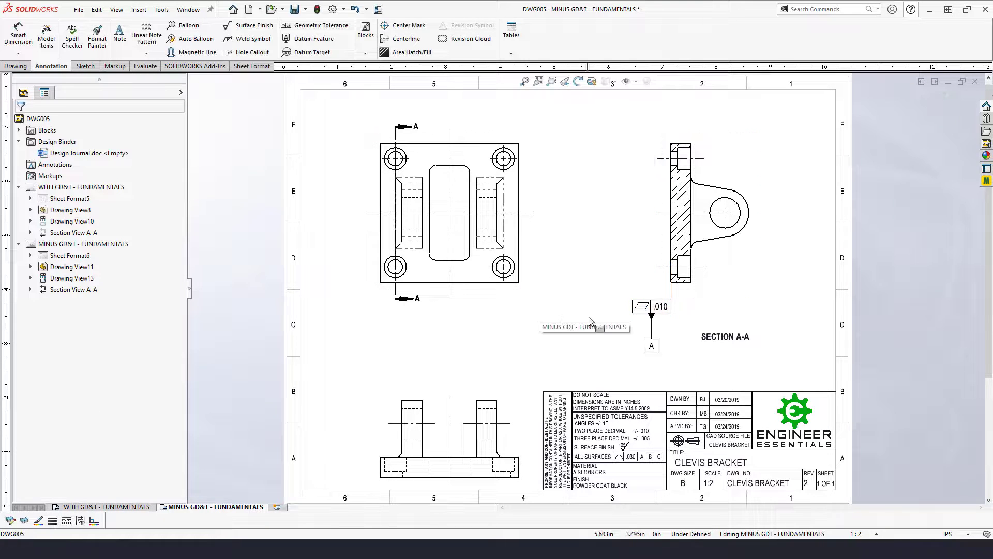
- Add a .010 perpendicularity frame to datum A on the top view and position it
click(652, 343)
click(231, 349)
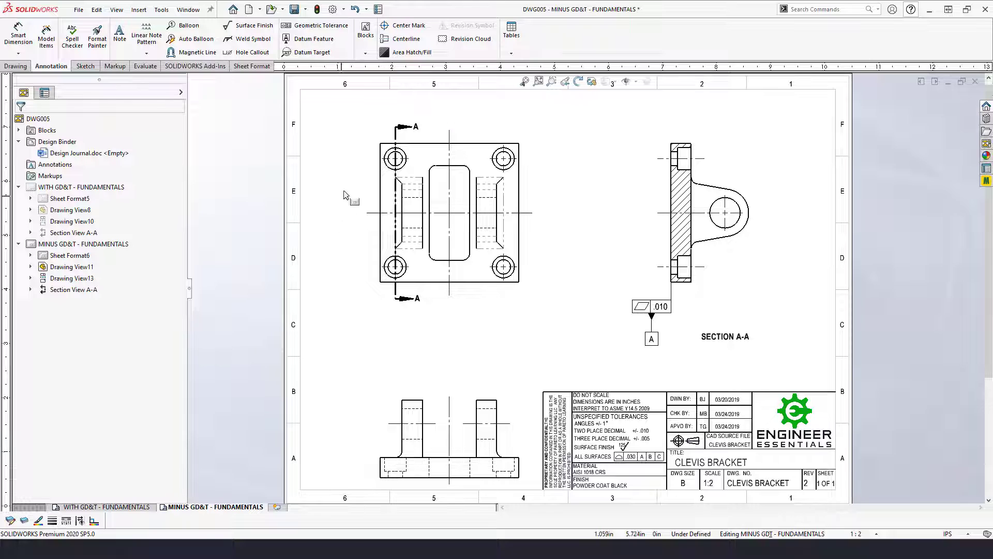
click(381, 191)
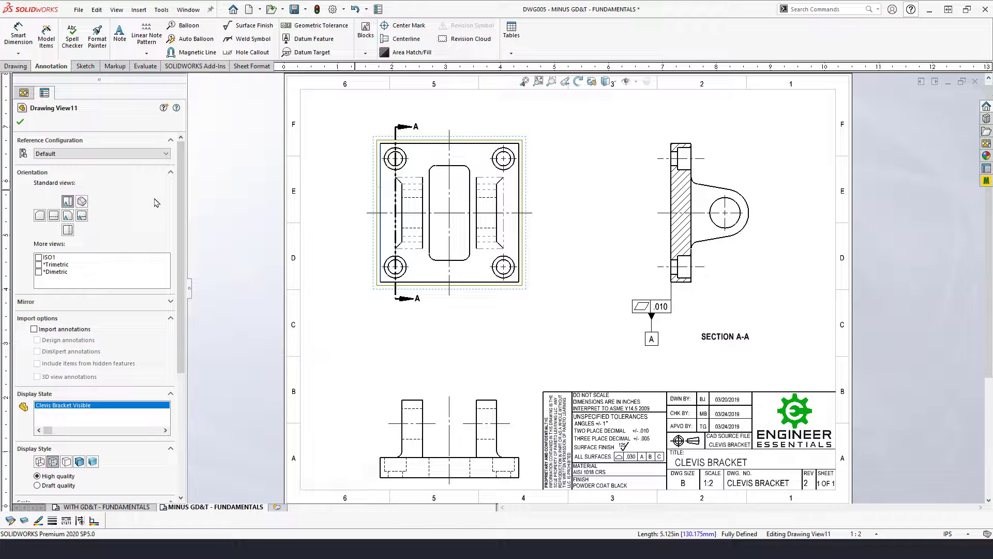
click(341, 30)
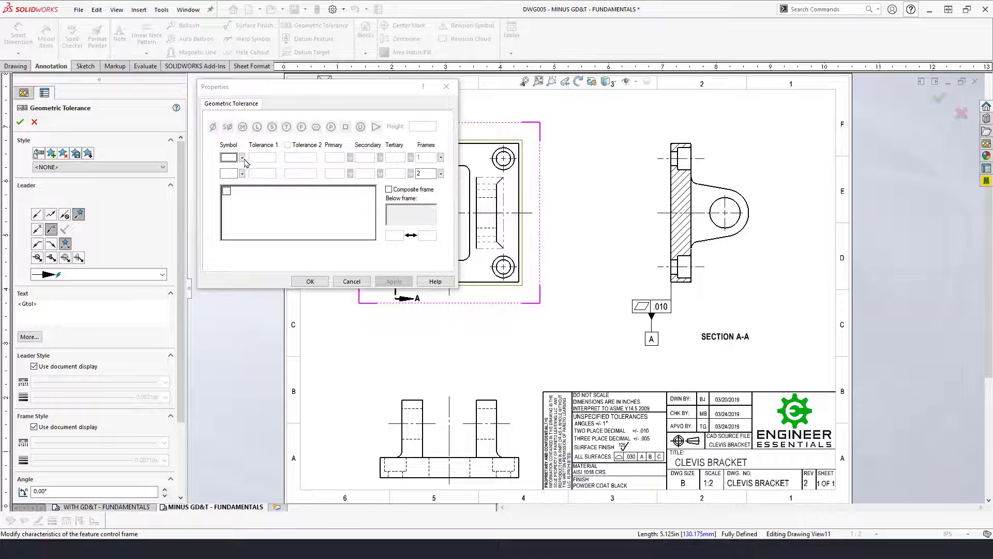
click(242, 158)
click(277, 178)
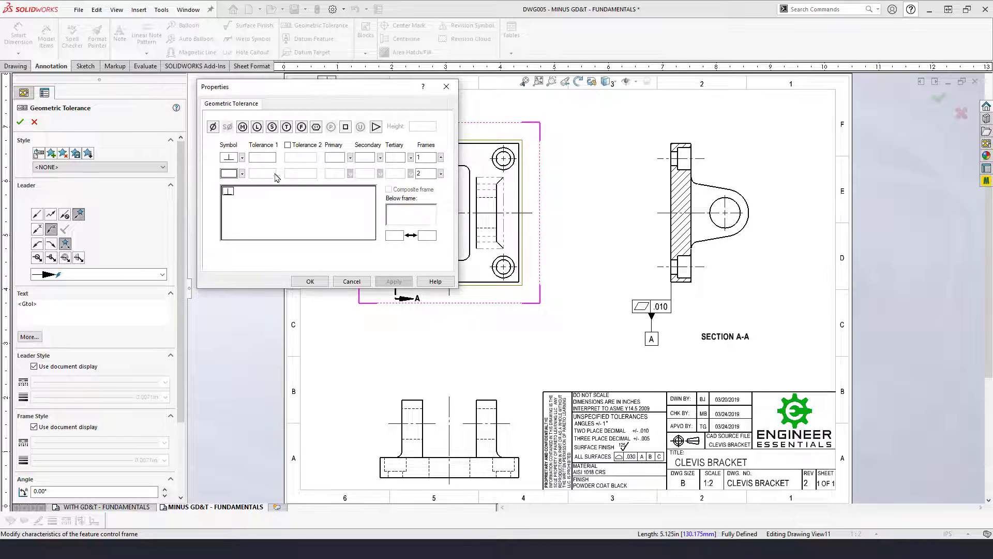
click(265, 158)
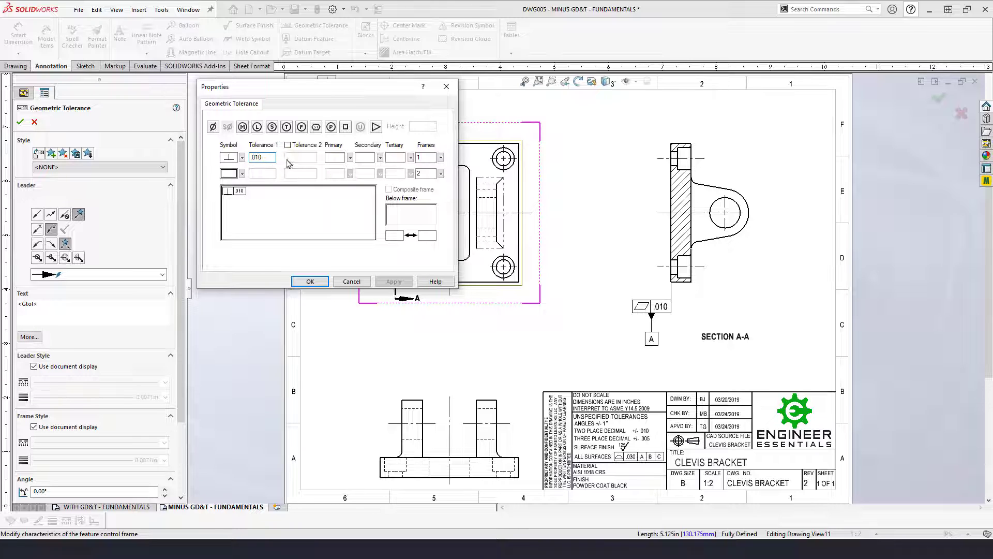
click(335, 158)
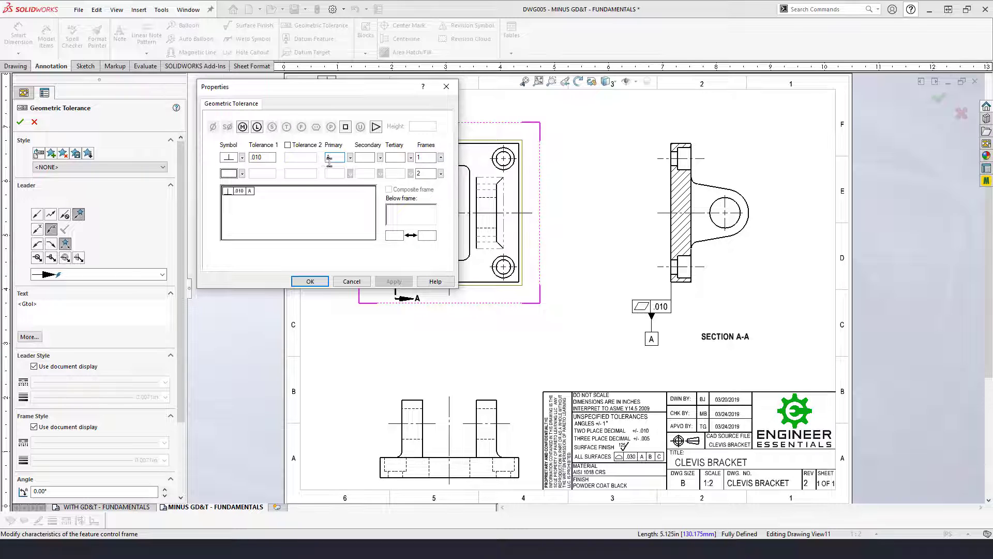
click(312, 281)
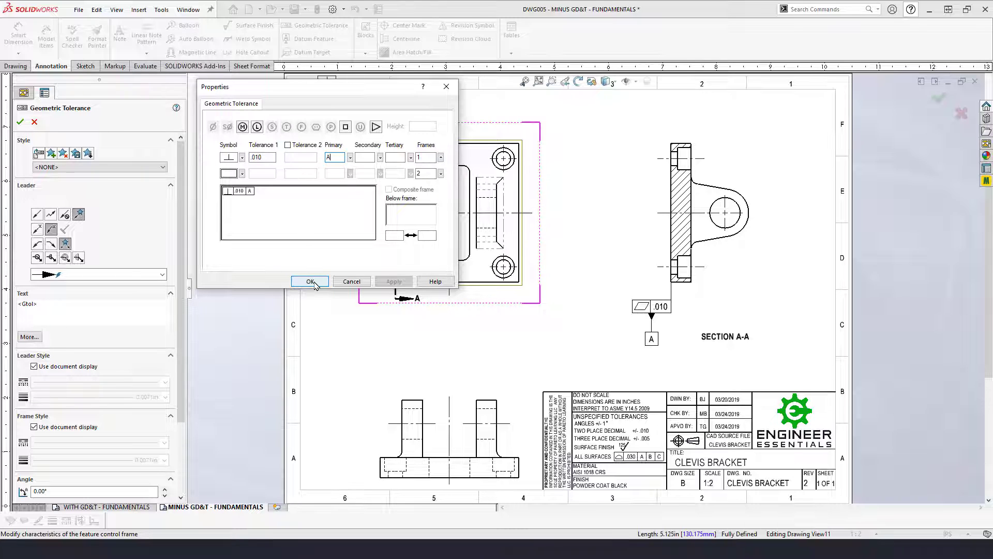
drag(311, 190, 351, 122)
click(240, 163)
- Attach datum feature symbol B to the top of the perpendicularity frame
click(344, 120)
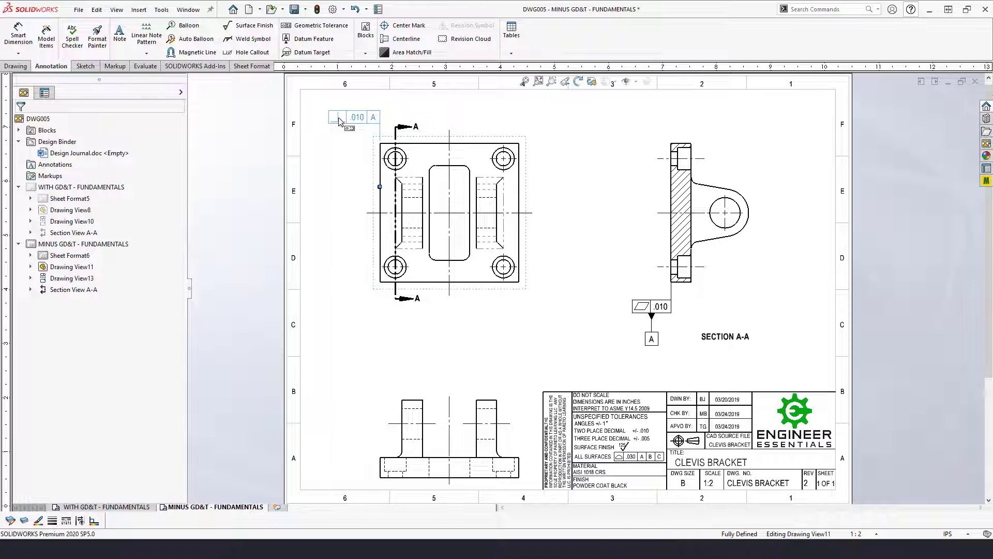
click(317, 46)
click(354, 127)
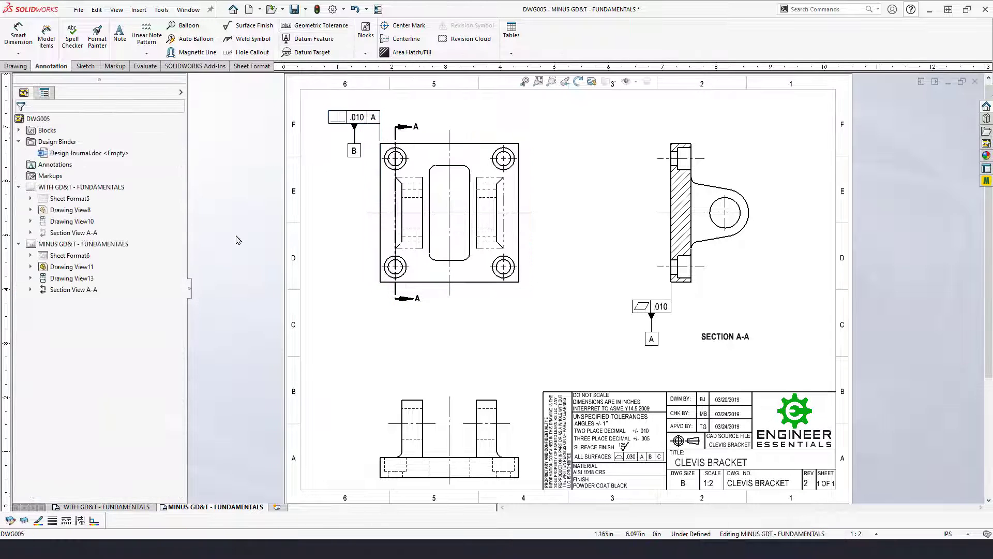
key(Escape)
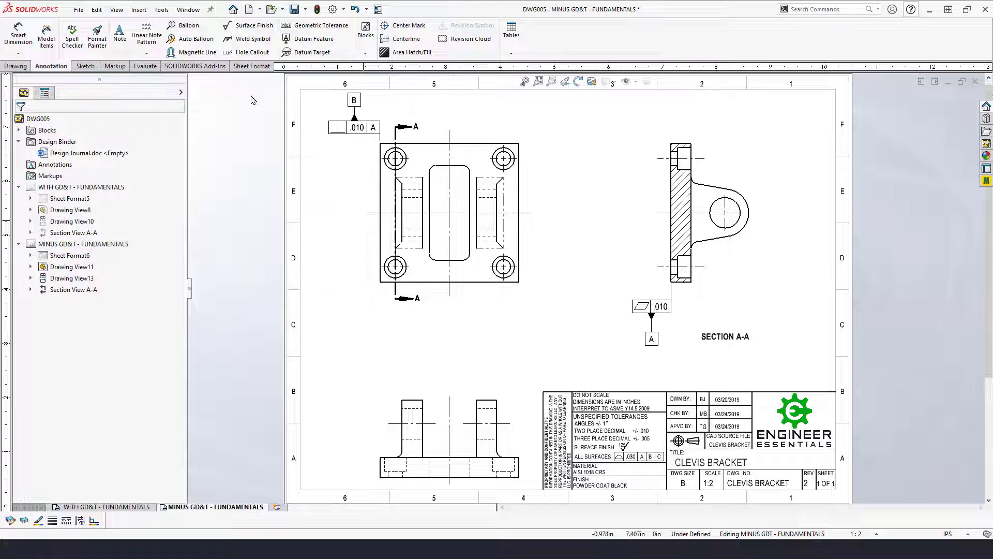
- Create a ⊥ .010 A B perpendicularity frame and drag it beside the top view's left edge
click(438, 287)
click(321, 25)
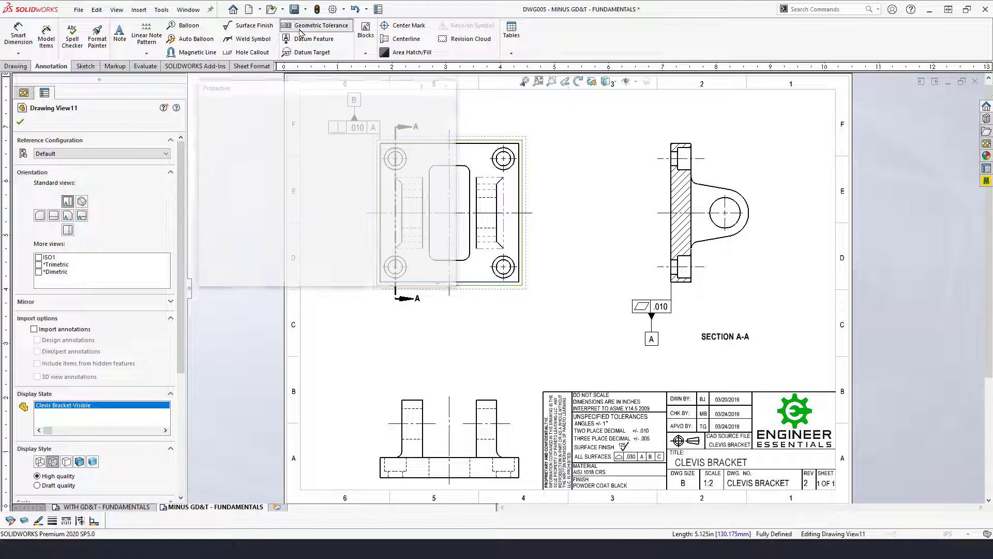
click(241, 157)
click(284, 181)
click(266, 157)
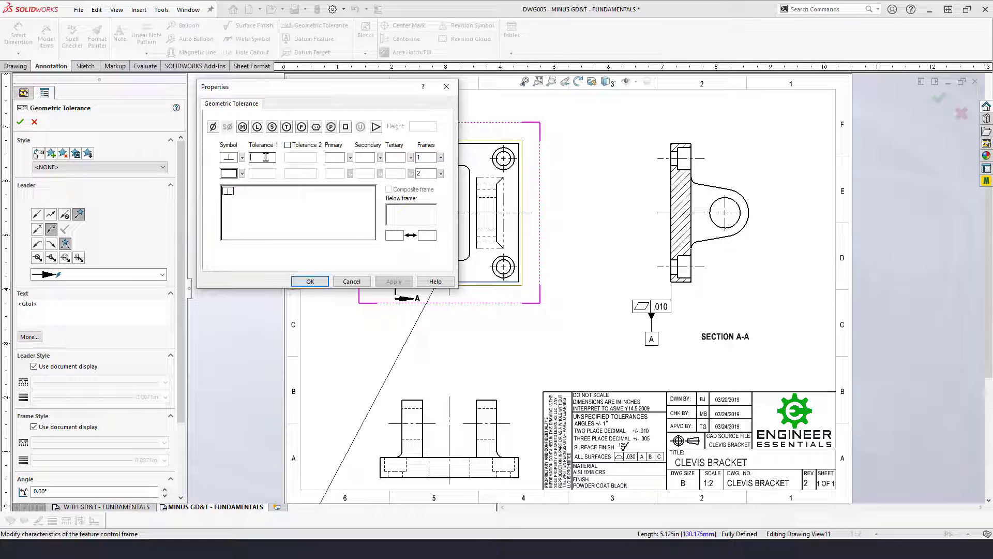
text(.010)
key(Tab)
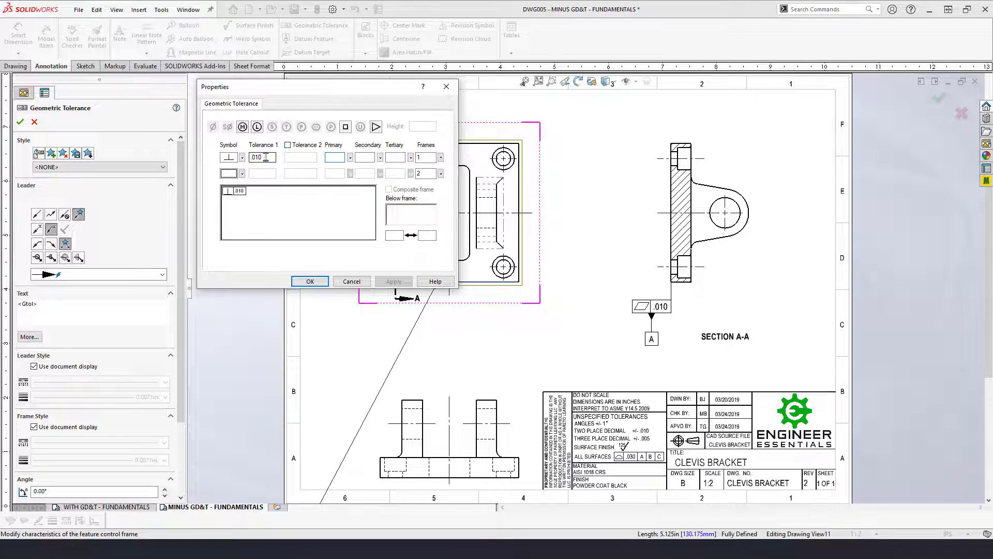
key(Tab)
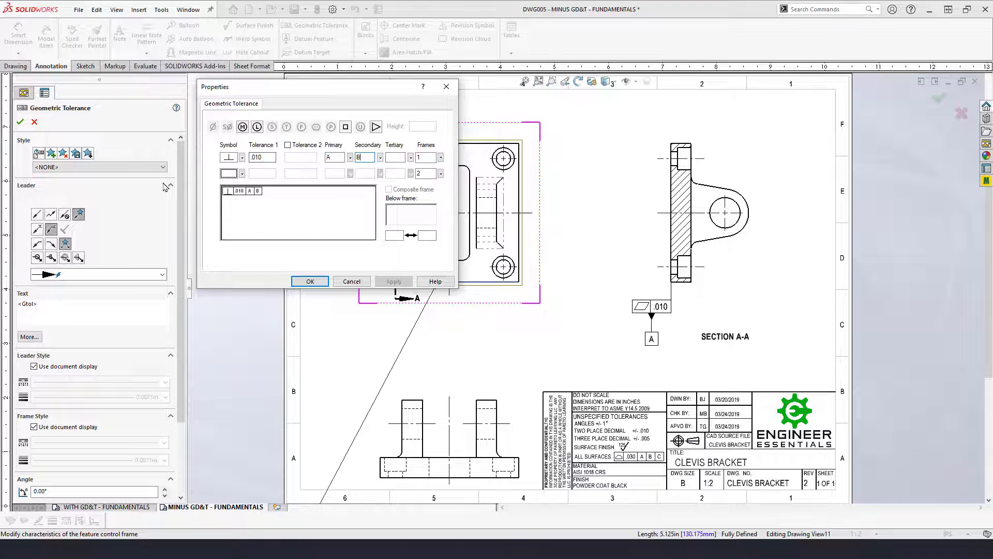
click(309, 281)
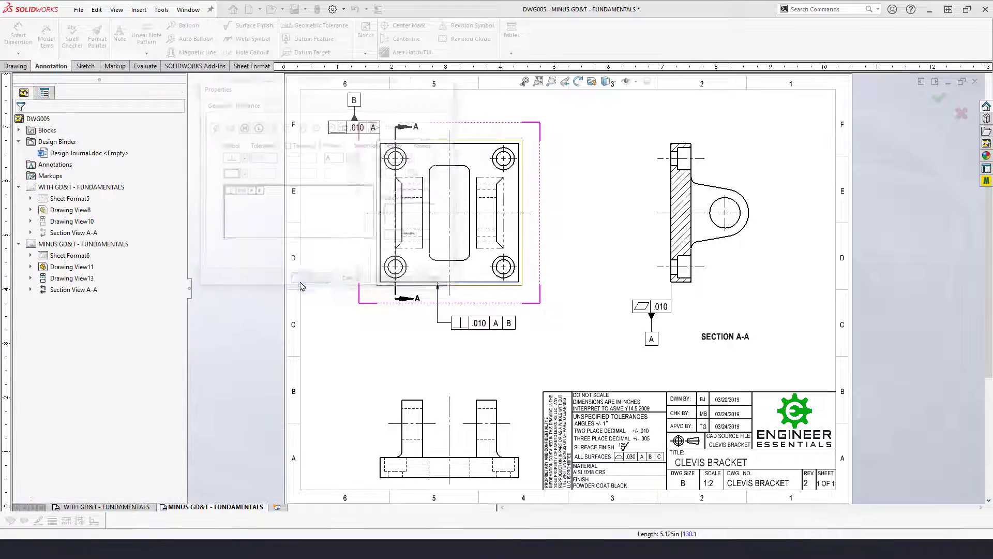
drag(468, 336, 323, 289)
drag(464, 331, 318, 284)
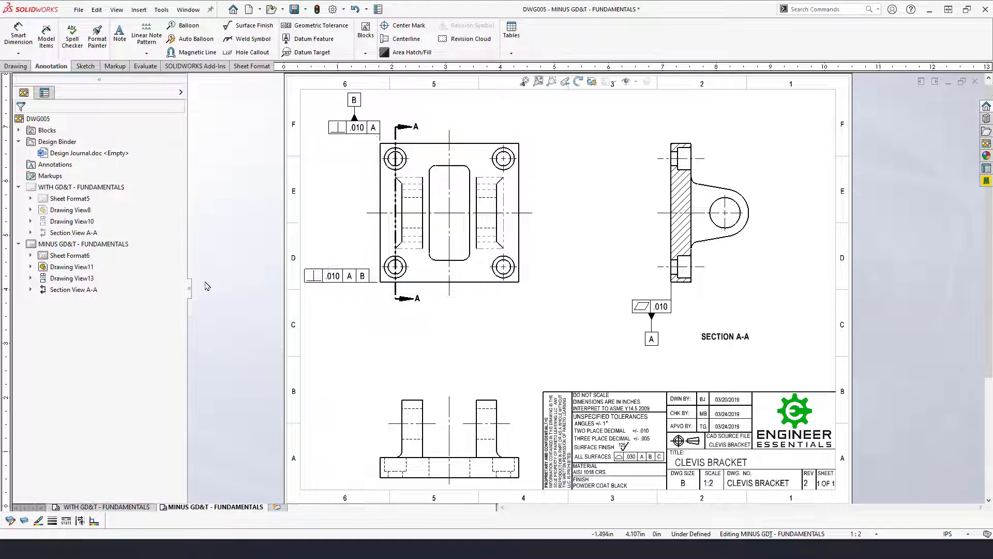
- Attach datum feature symbol C to the ⊥ .010 A B frame
click(326, 281)
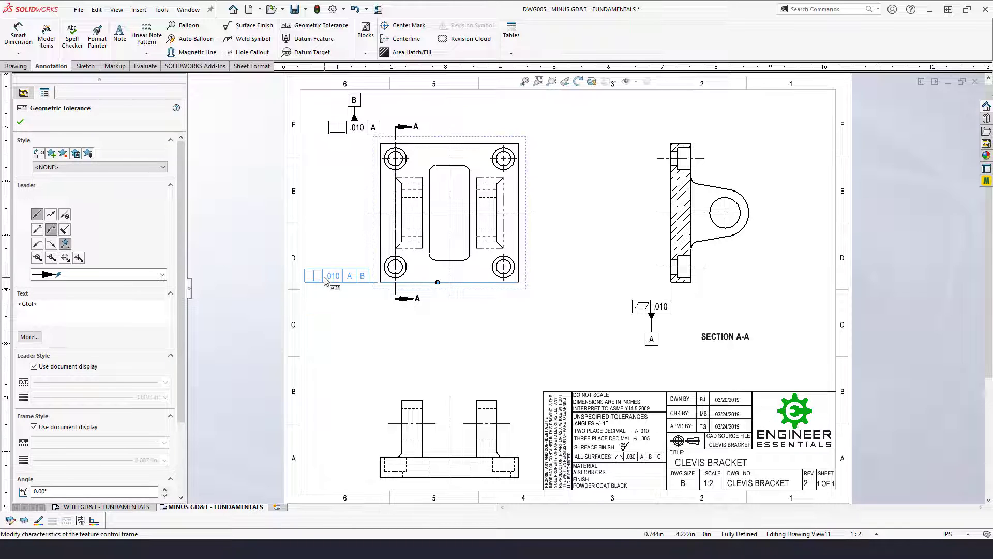
click(313, 40)
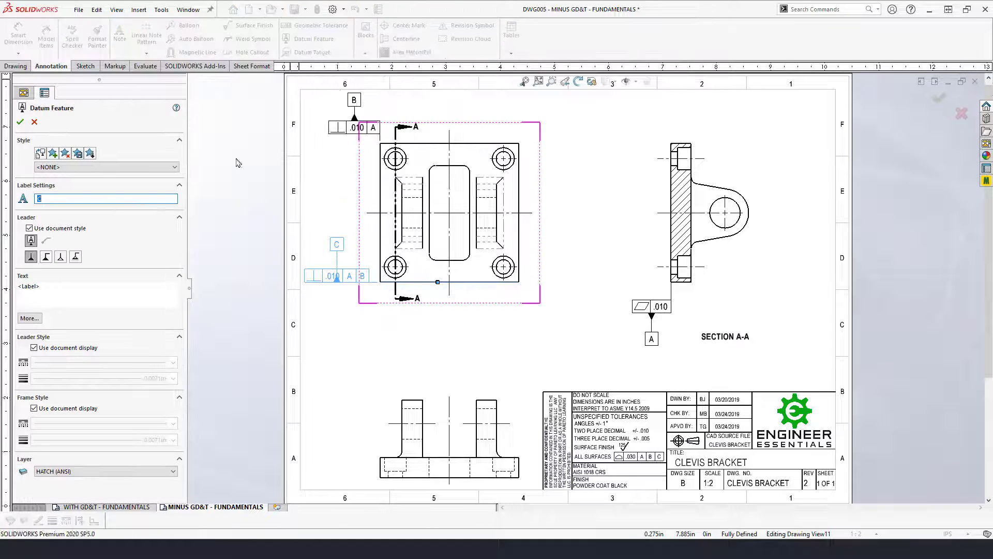
click(21, 123)
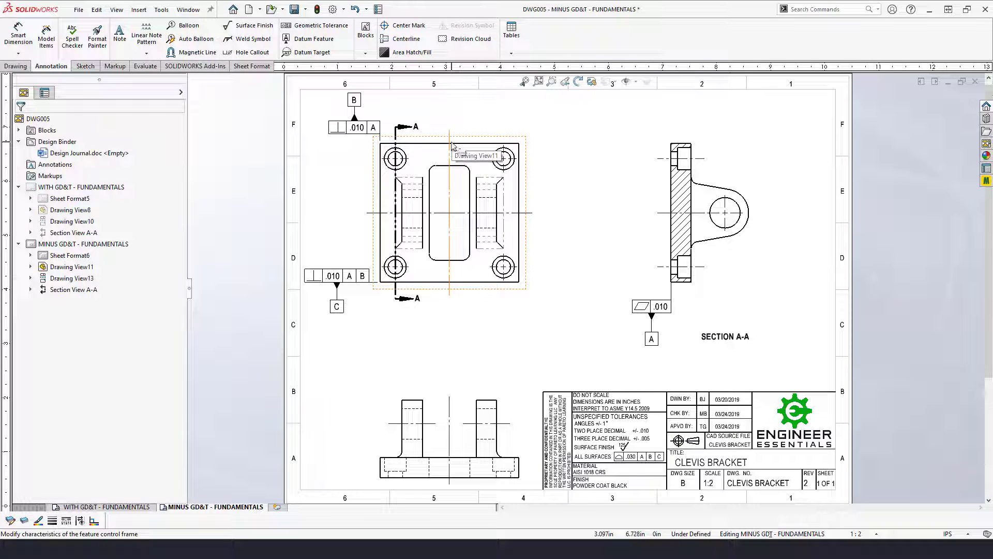
- Place a 4X ⌀.538/.531 THRU ALL counterbore callout above-right of the upper-right hole
click(257, 53)
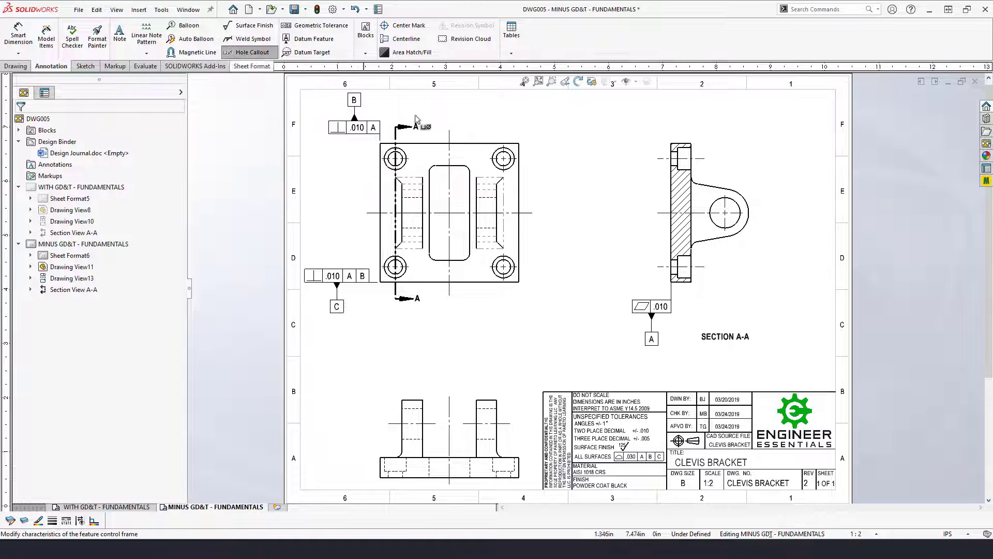
click(512, 157)
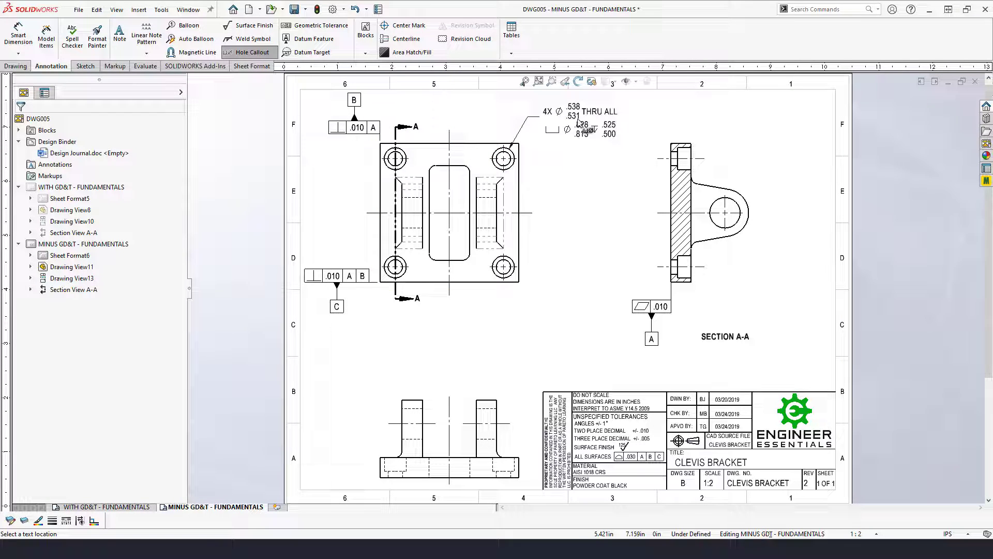
click(579, 123)
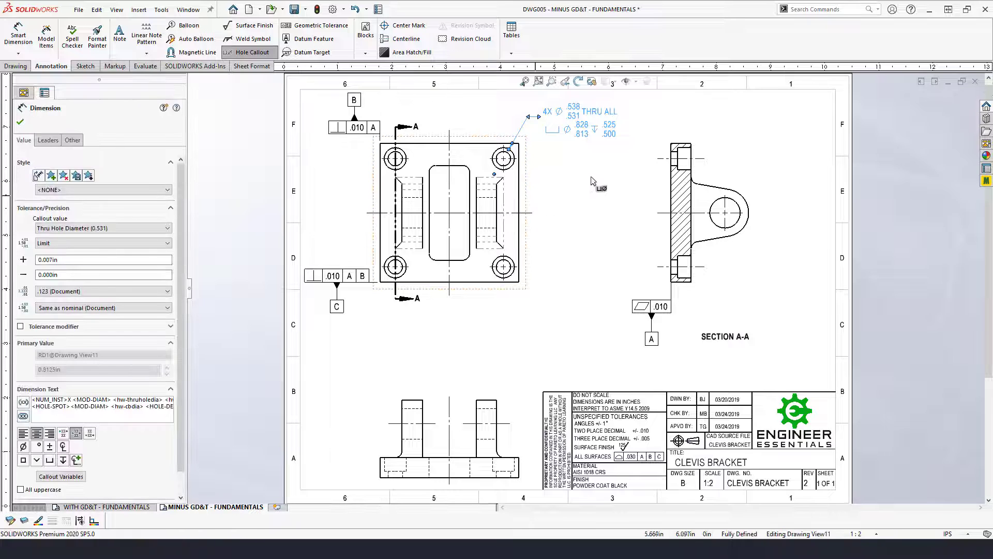
key(Escape)
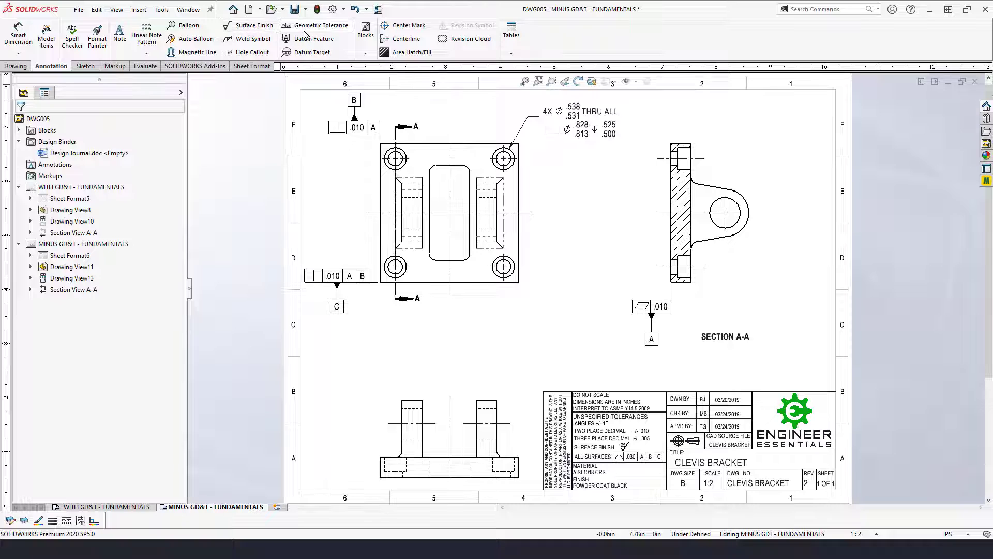
- Start a Position tolerance frame on the hole callout and enter the .010 tolerance
click(595, 130)
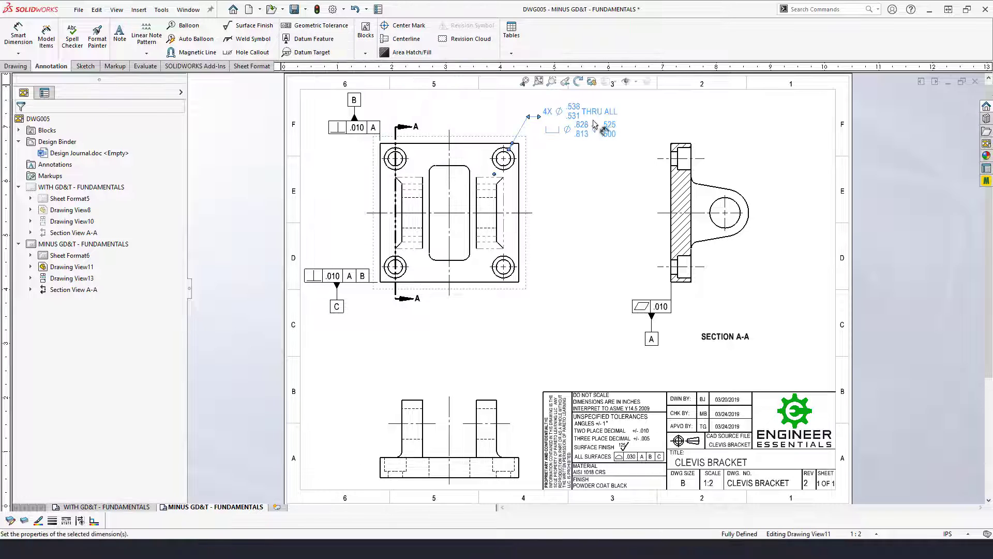
click(300, 25)
click(242, 157)
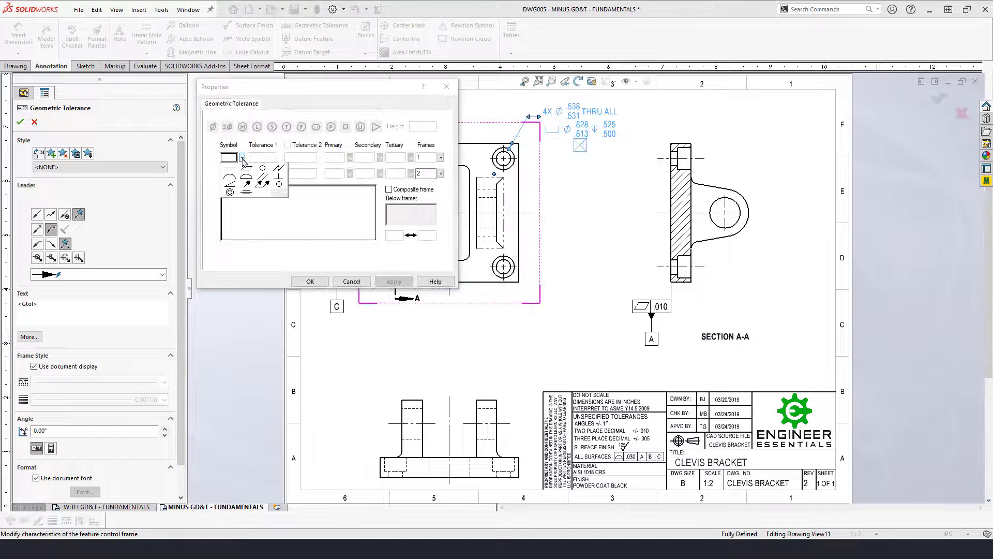
click(279, 184)
click(264, 157)
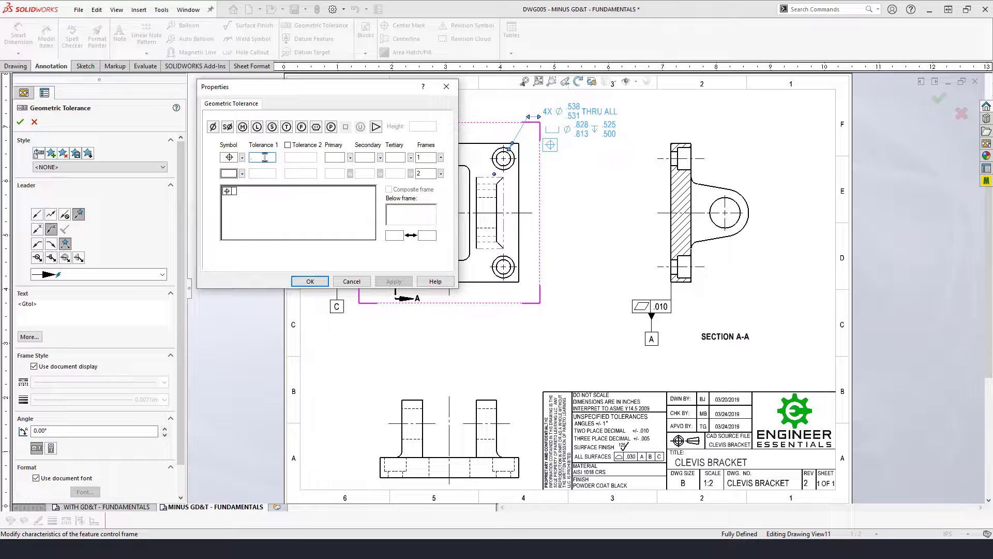
text(.010)
- Reference datums A, B, C, add diameter and MMC modifiers, and confirm under the callout
click(332, 158)
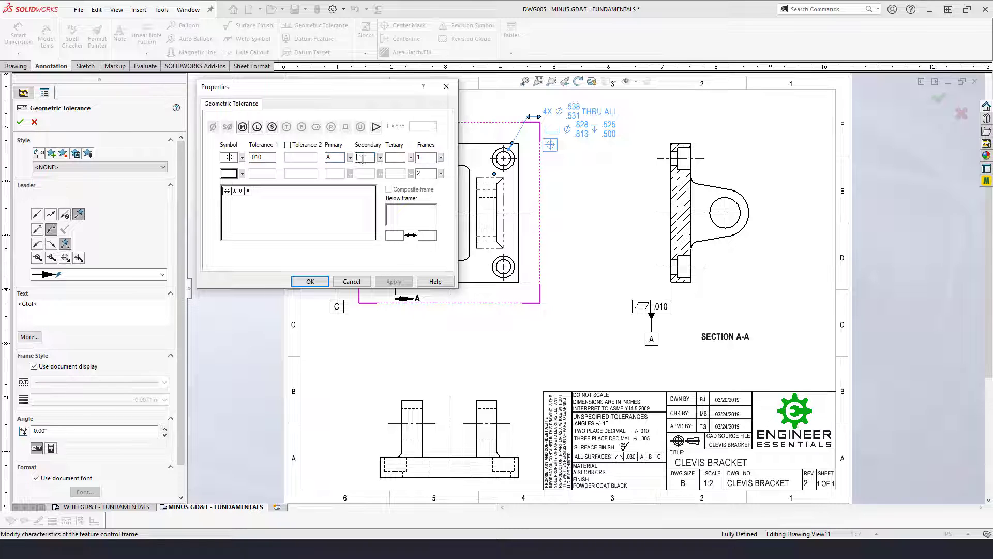
text(B)
click(401, 157)
click(270, 157)
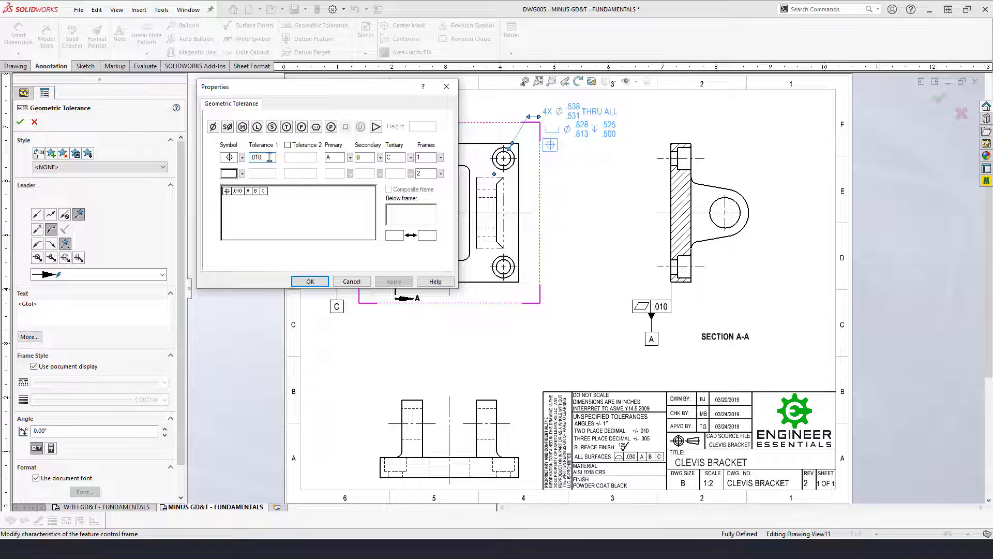
click(213, 127)
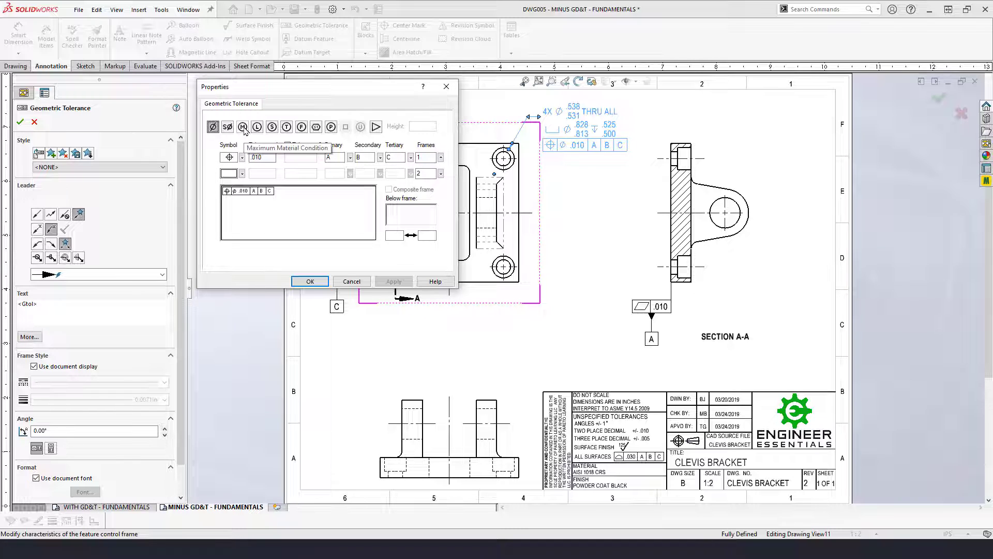
click(243, 128)
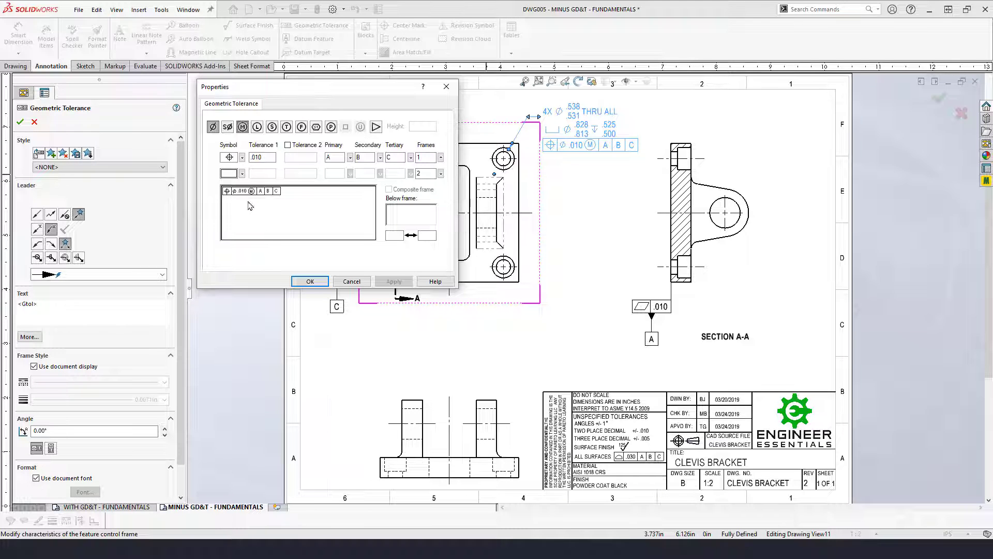
click(310, 281)
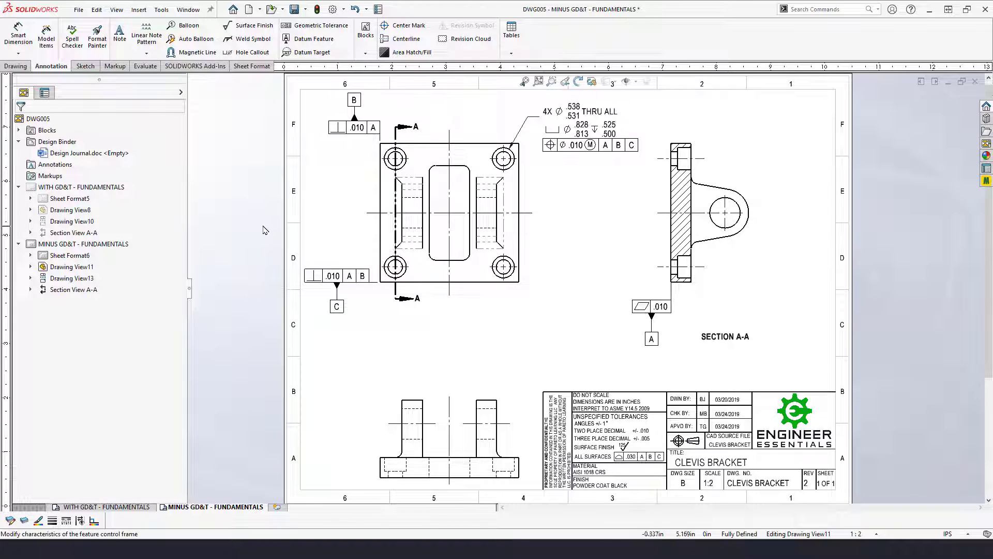
- Dimension the two left hole centres 4.000 apart, left of the view, and make it basic
click(24, 39)
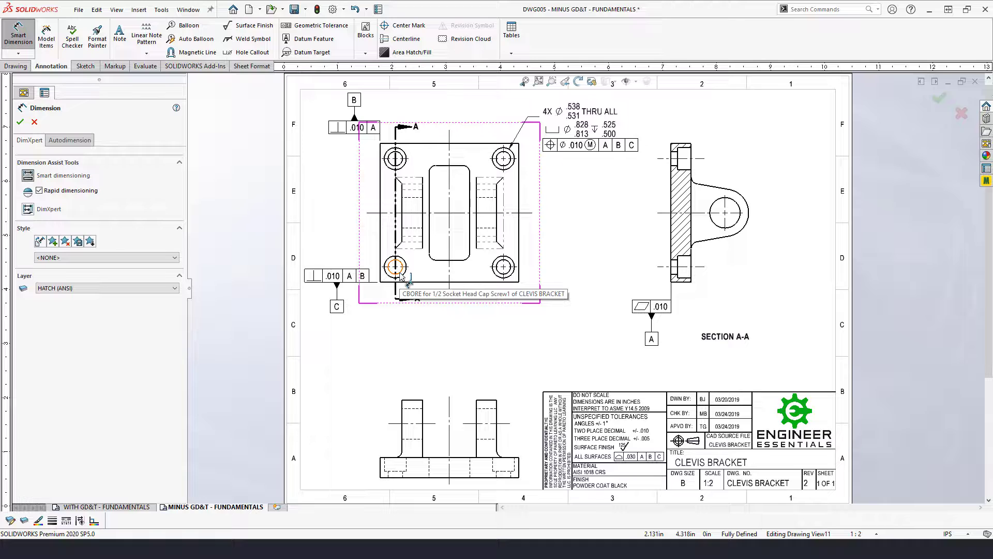
click(399, 274)
click(395, 158)
click(322, 213)
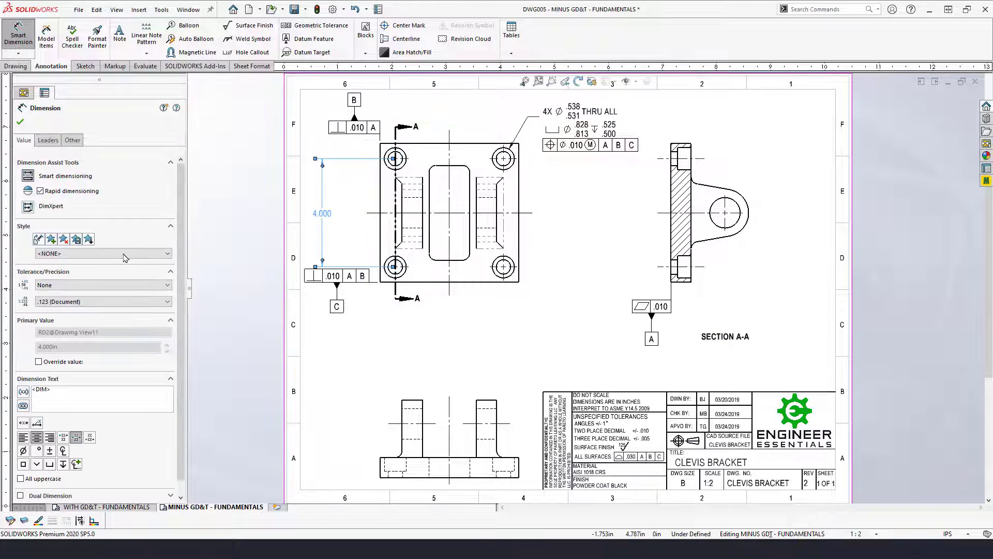
click(98, 286)
click(90, 307)
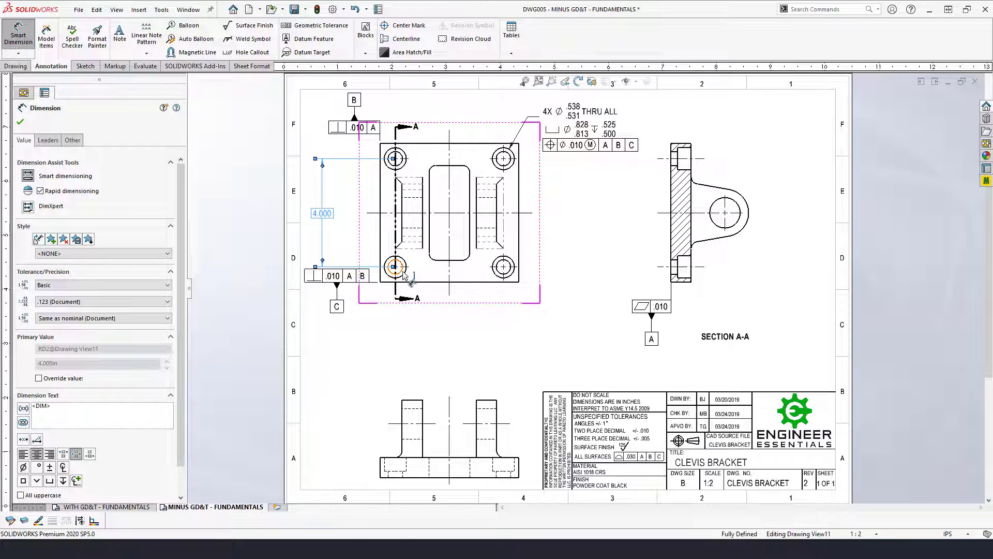
- Cancel a stray horizontal dimension and move the 4.000 dimension closer to the view
click(512, 272)
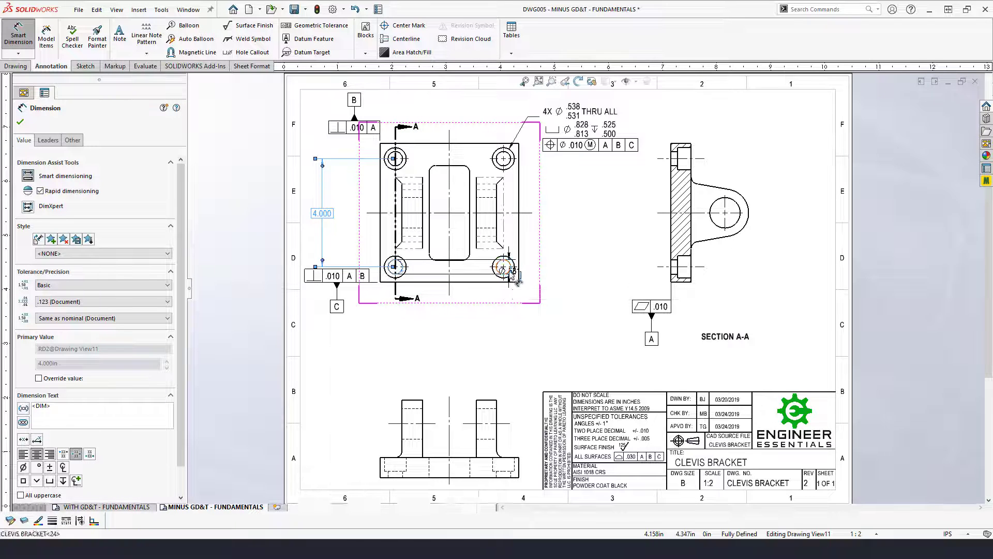
key(Escape)
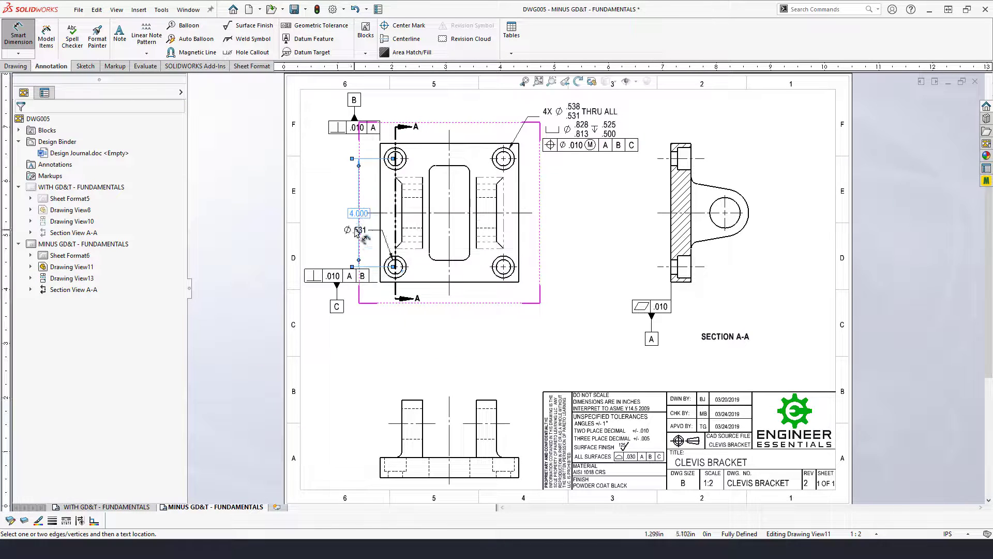
drag(353, 217, 328, 215)
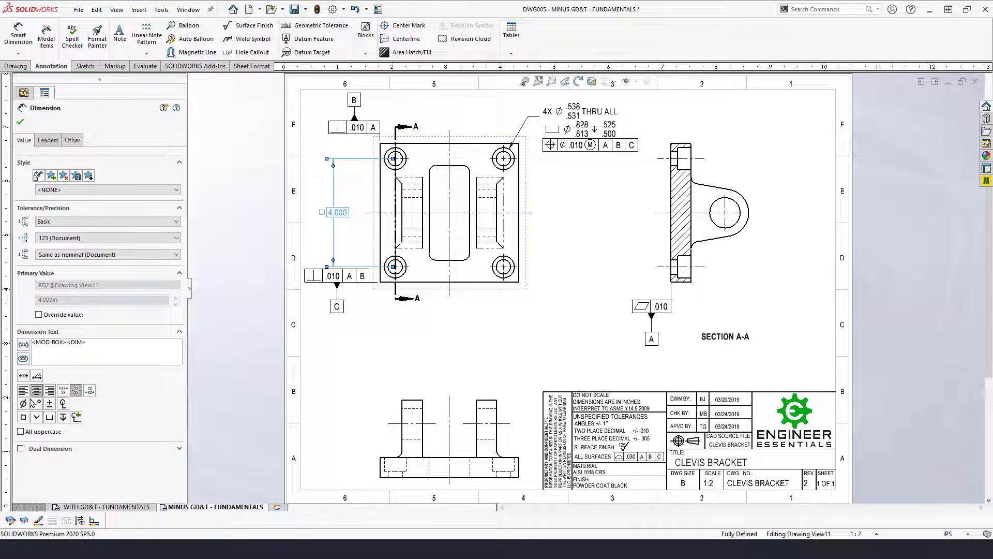
key(ctrl+z)
key(ctrl+y)
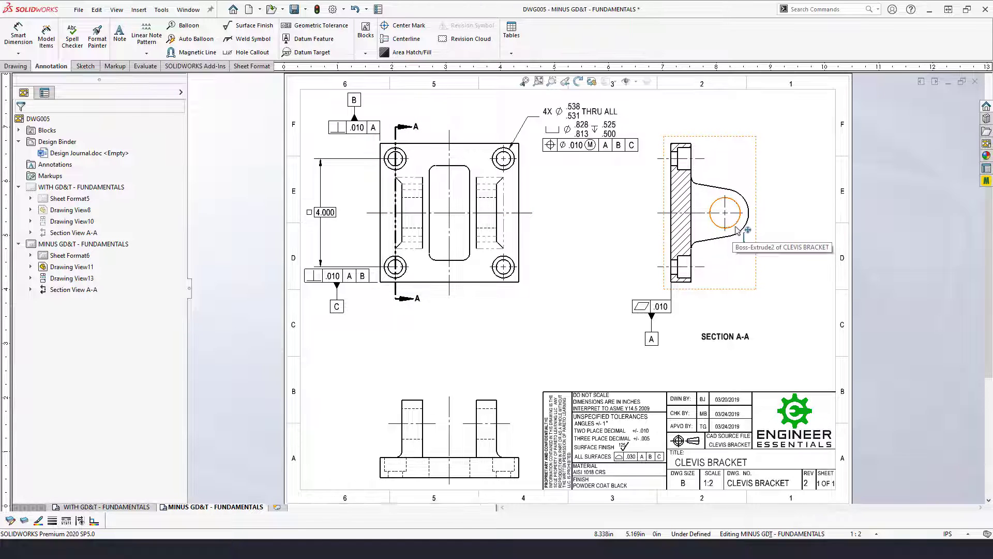
- Dimension the Section A-A bore as a 2X ⌀1.135/1.125 limit dimension at the top right
click(697, 238)
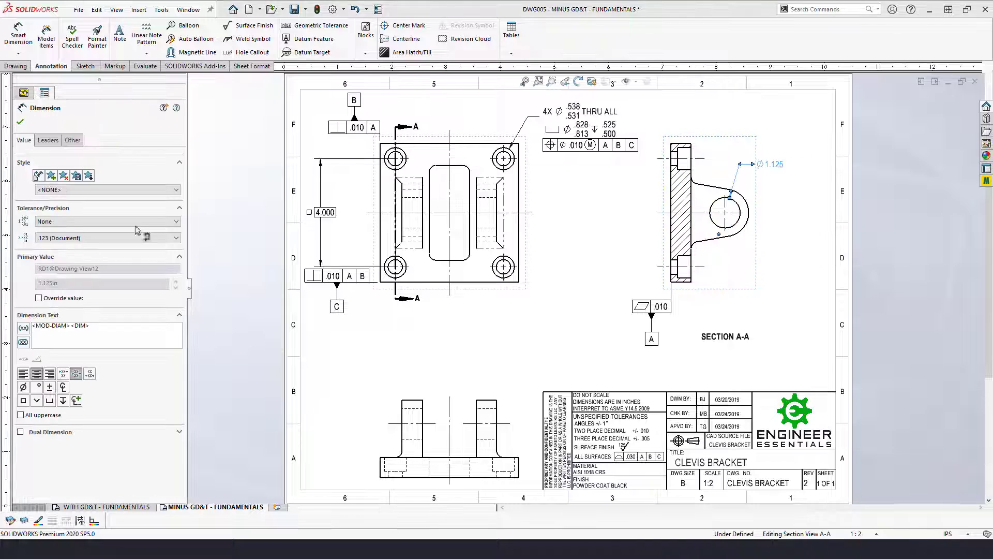
click(103, 220)
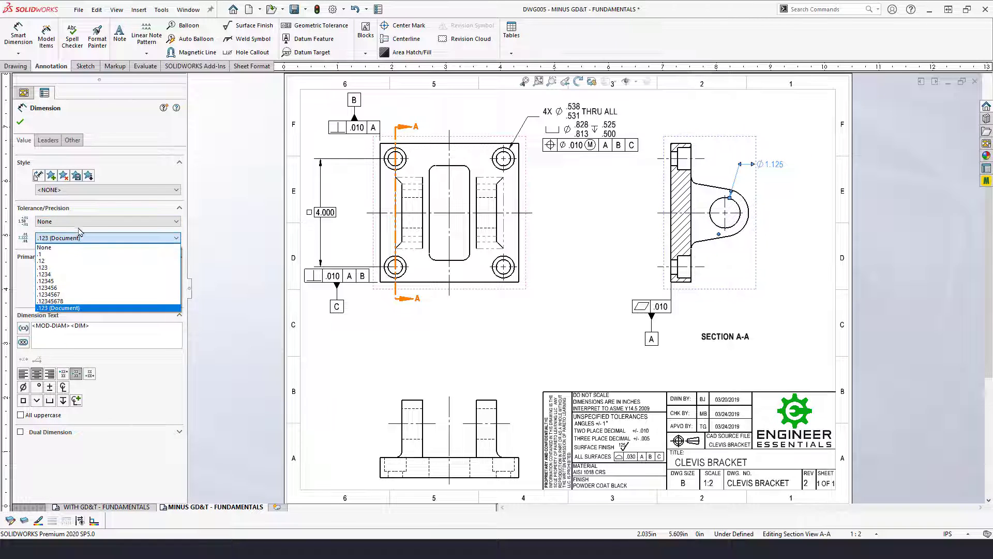
click(52, 254)
click(33, 390)
text(2X)
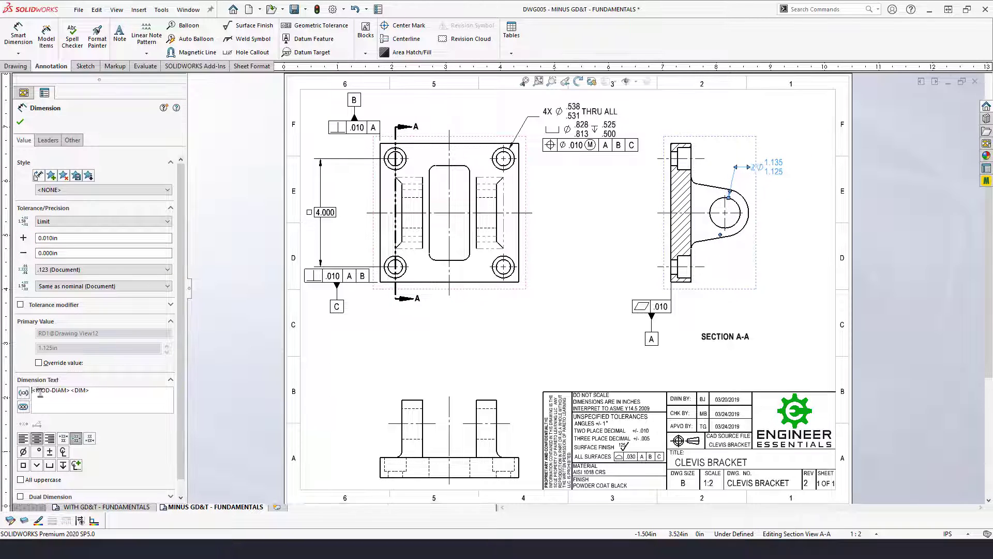
click(377, 354)
drag(771, 167, 774, 129)
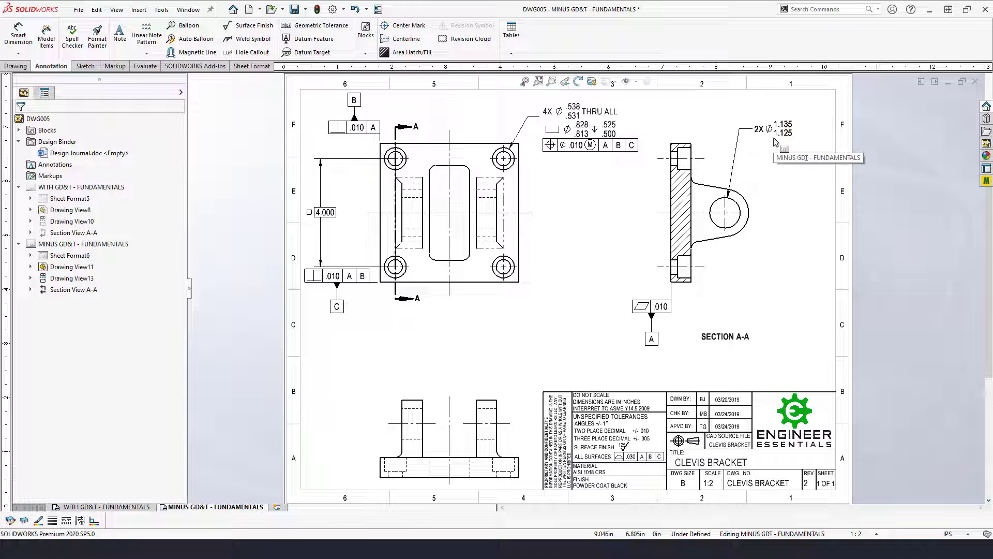
click(780, 130)
click(303, 31)
- Create a position frame reading ⌀.001 to datums A, B, C on the bore dimension
click(242, 157)
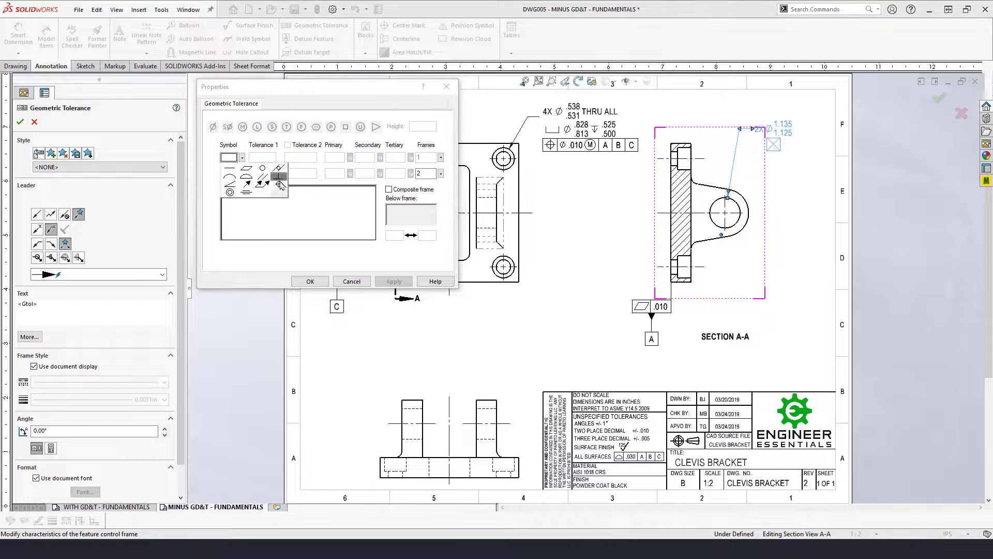
click(280, 184)
click(262, 157)
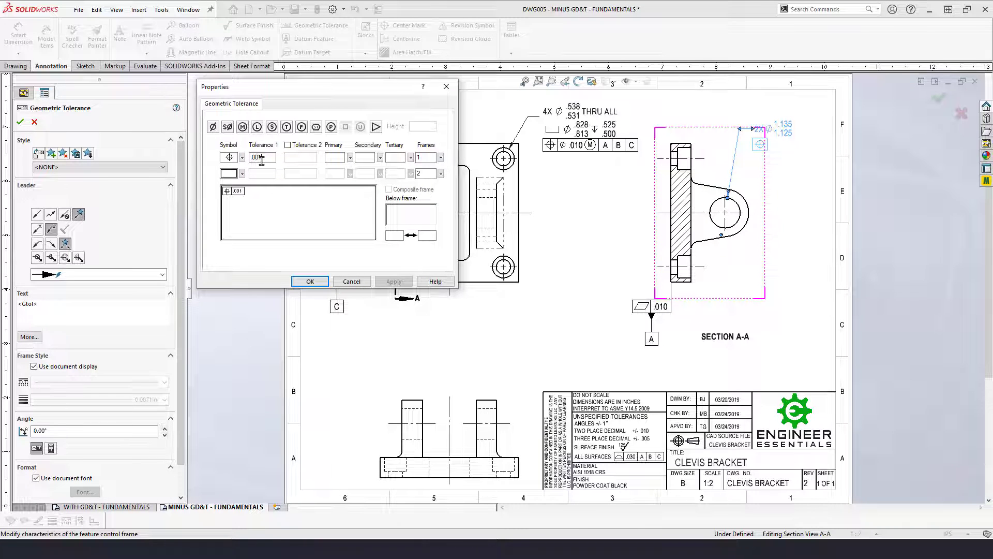
click(217, 133)
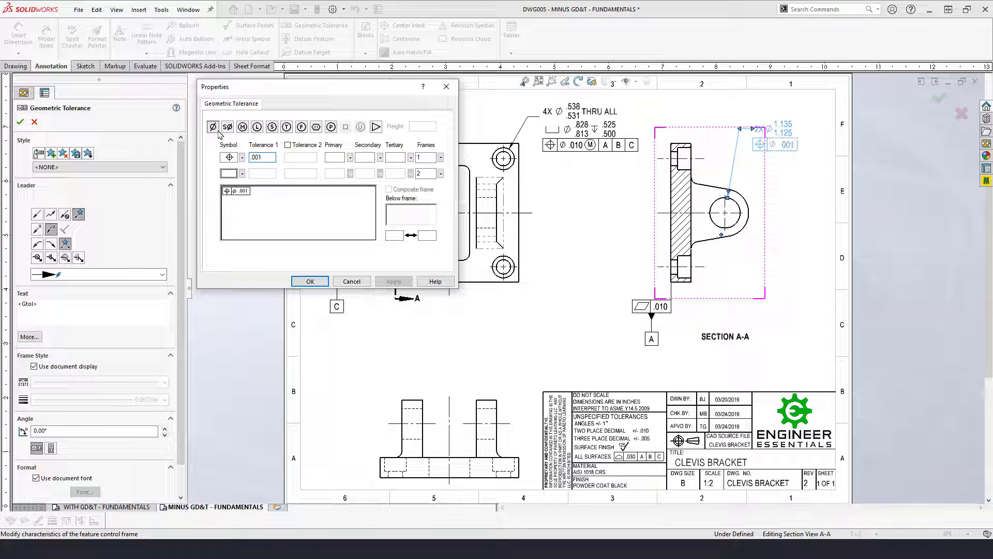
click(331, 158)
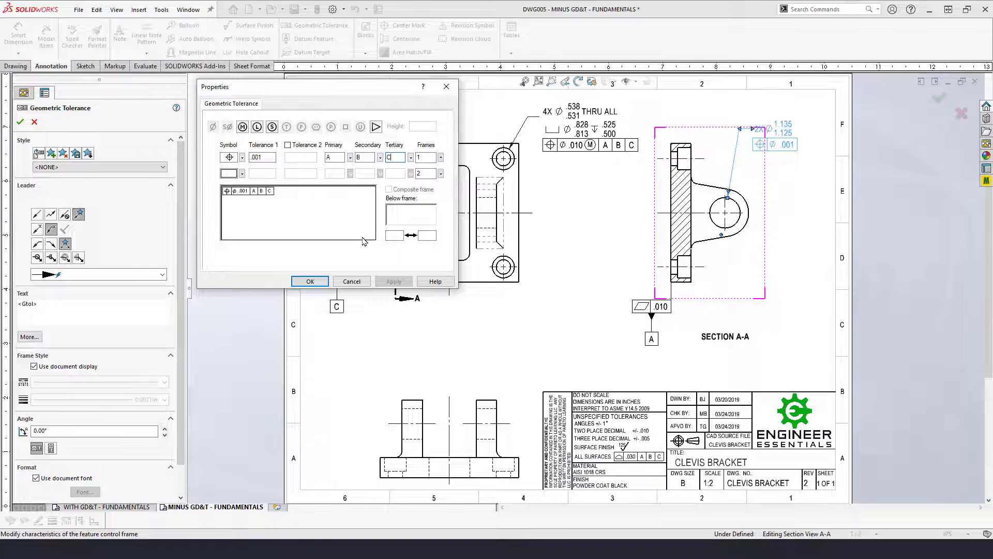
click(310, 282)
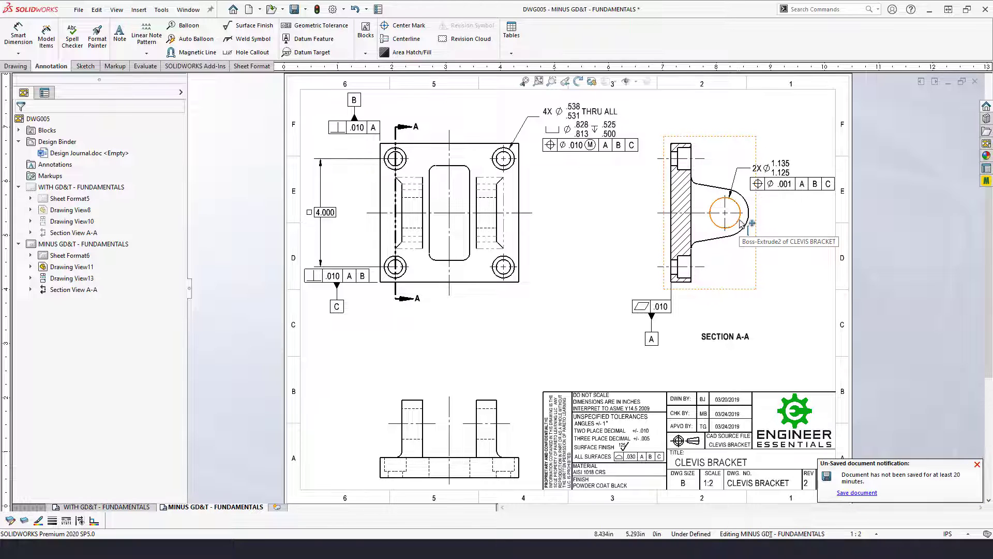
- Dimension Section A-A's left edge to the hole centre as basic 2X 2.000 below the view
click(16, 37)
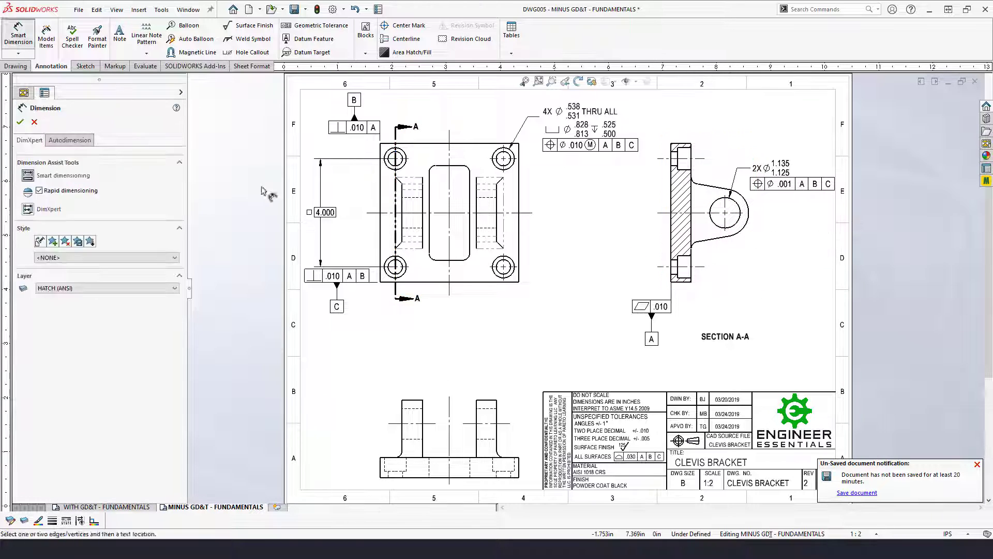
click(674, 233)
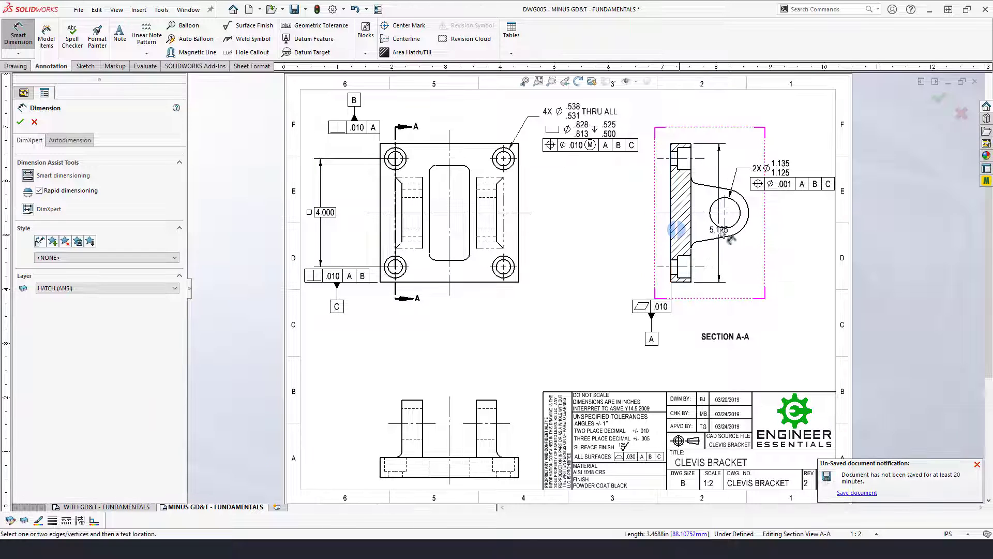
click(739, 236)
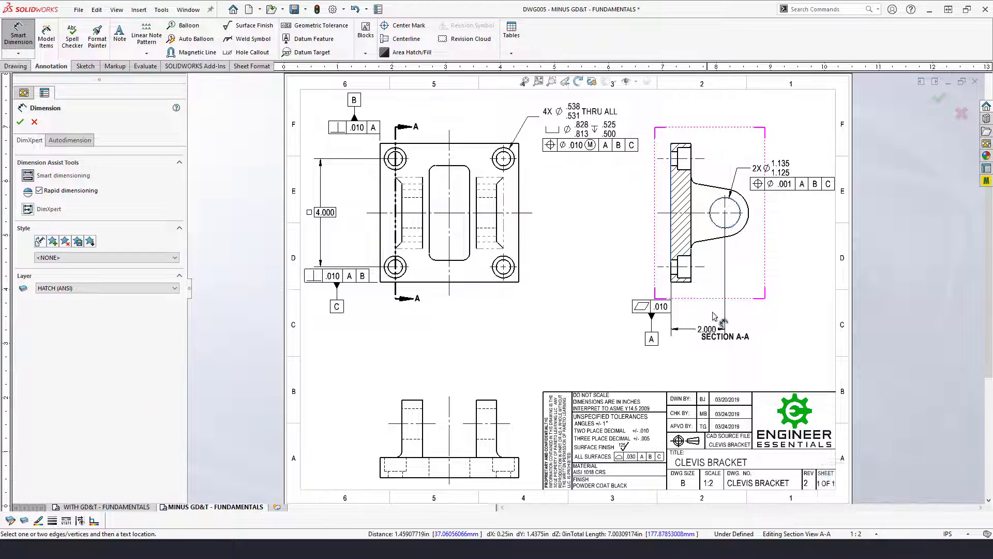
click(701, 296)
click(918, 297)
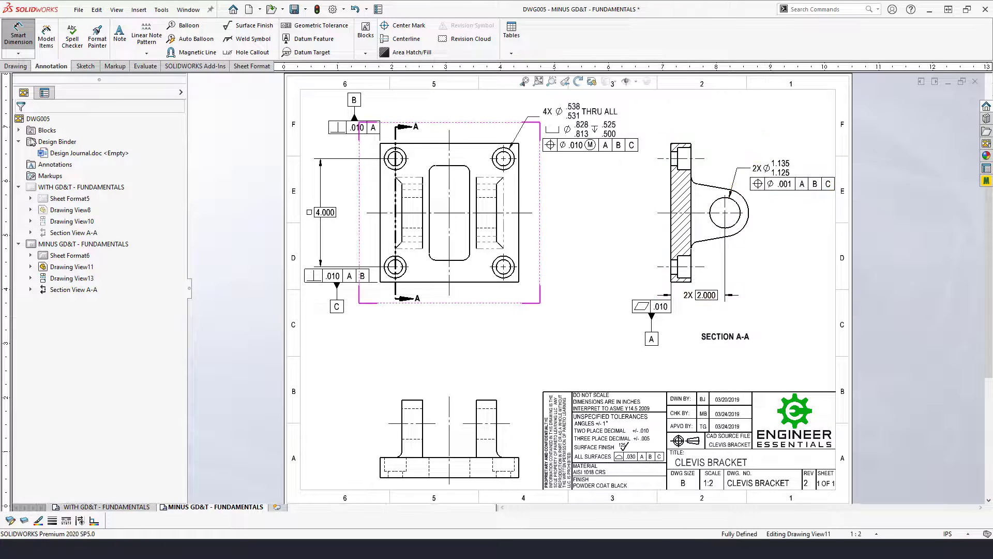
- Add the 3.500 +.000/-.020 dimension across the bosses' outer edges
click(402, 416)
click(496, 417)
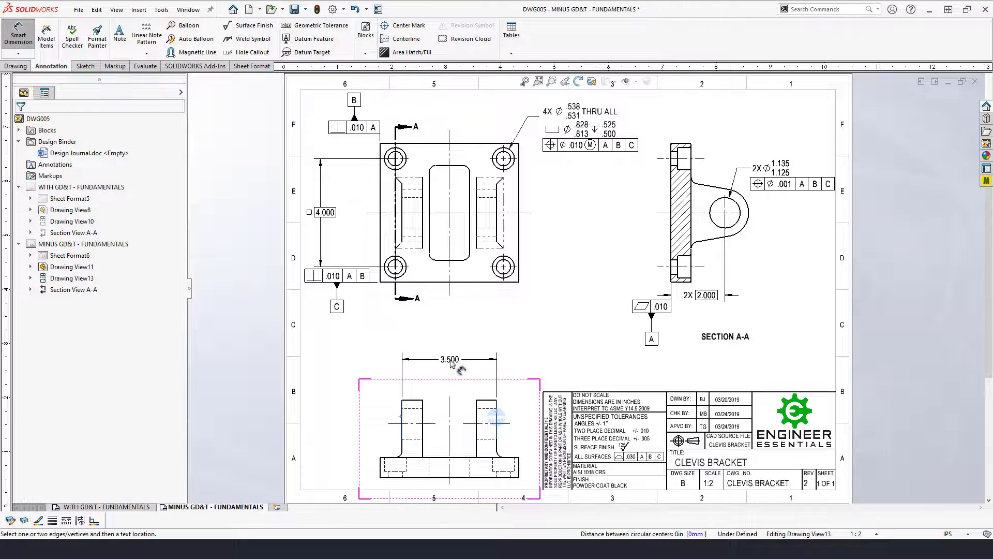
click(452, 362)
click(126, 285)
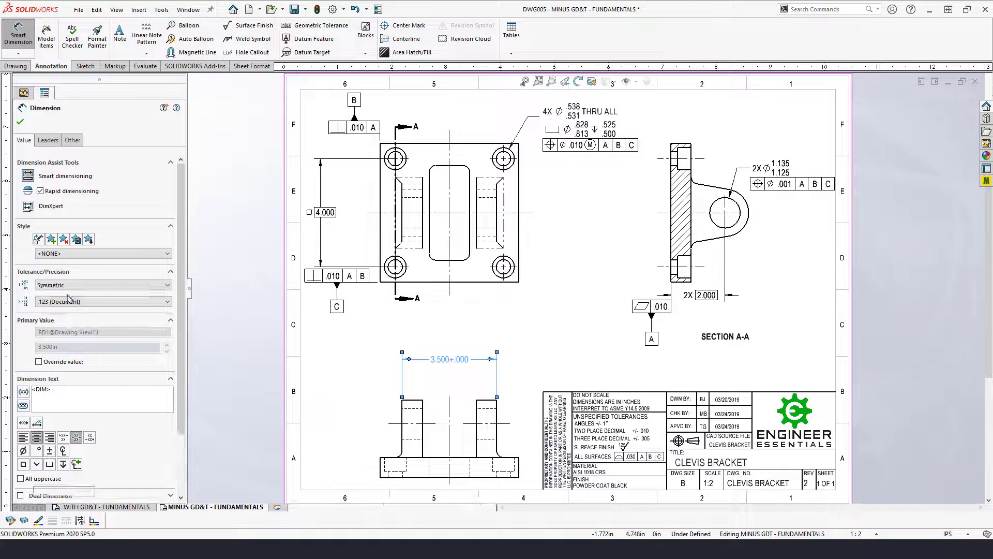
click(57, 308)
click(103, 284)
click(56, 318)
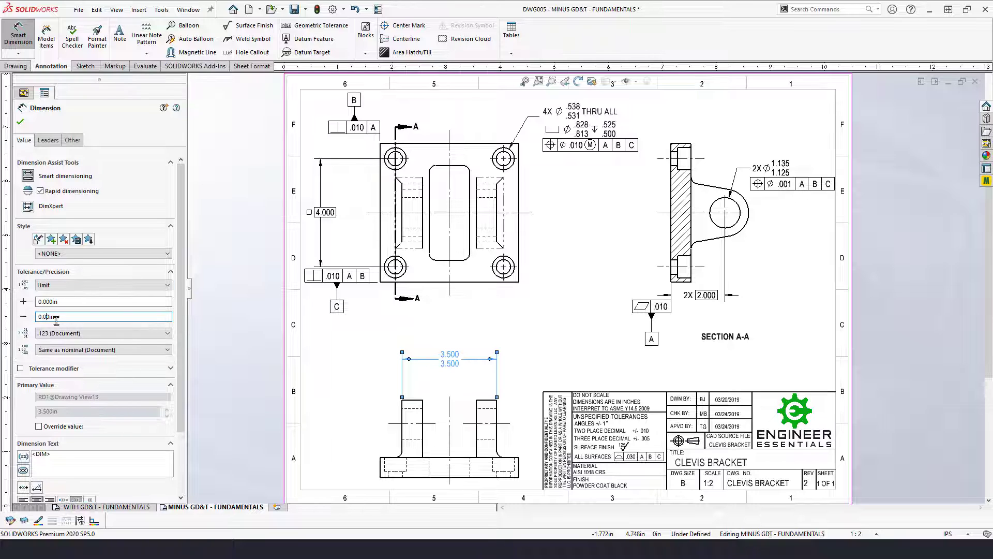
key(Return)
drag(450, 359, 540, 346)
- Add the 2.000 +.020/-.000 dimension between the bosses' inner faces
click(422, 438)
click(476, 436)
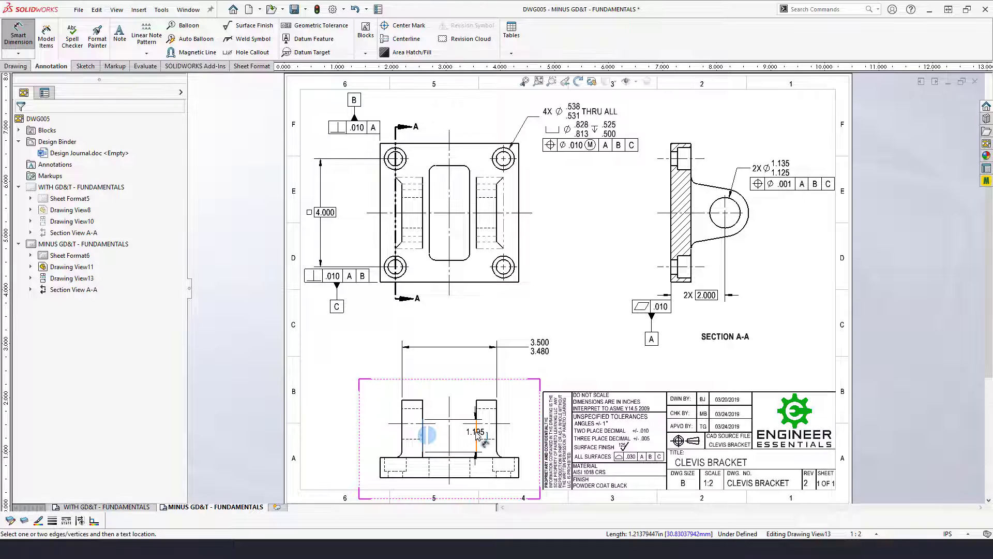
click(344, 374)
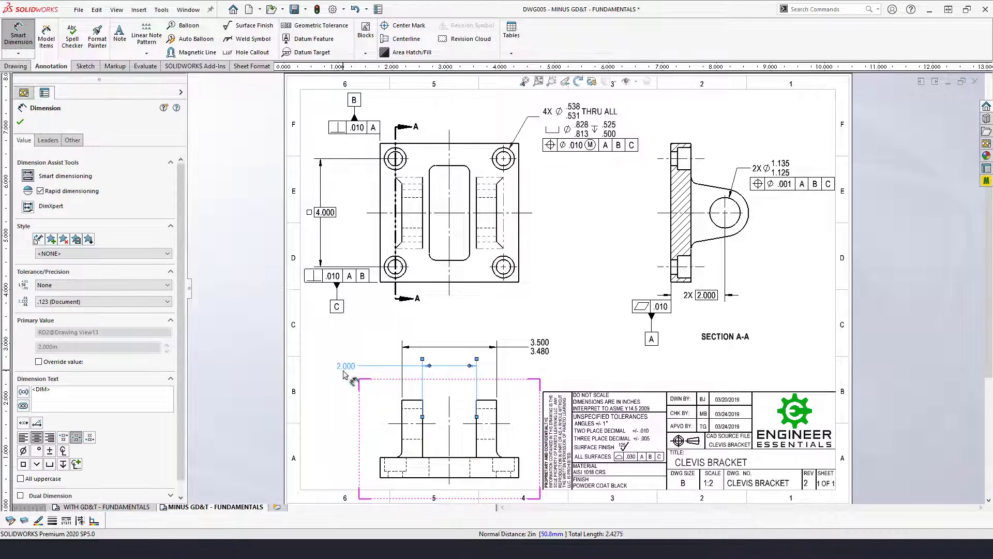
click(93, 301)
click(83, 302)
click(103, 285)
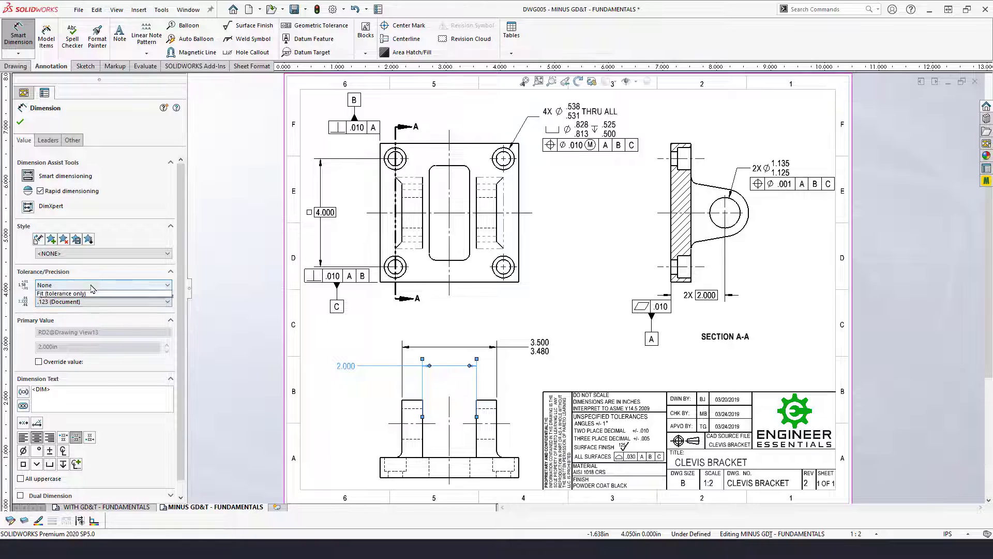
click(66, 309)
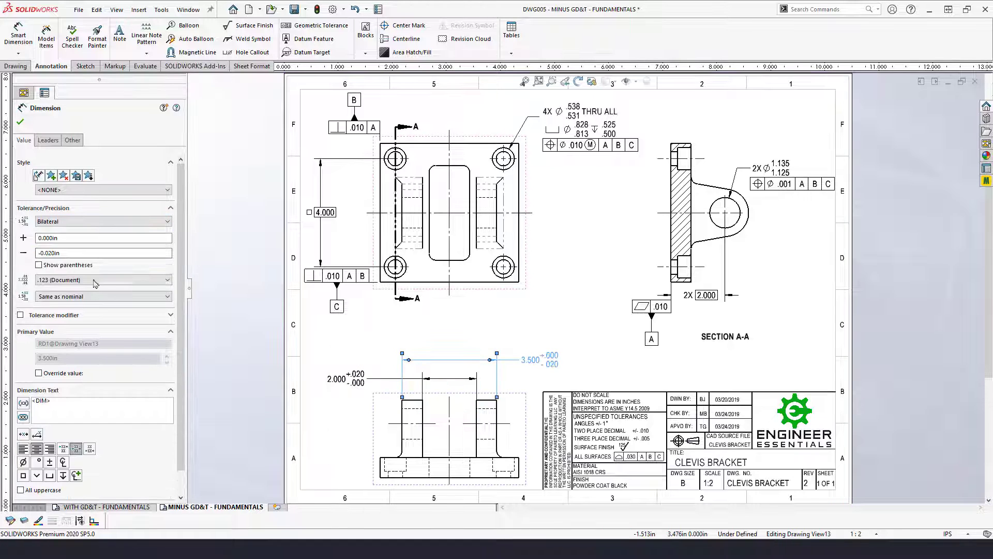
click(540, 347)
click(332, 26)
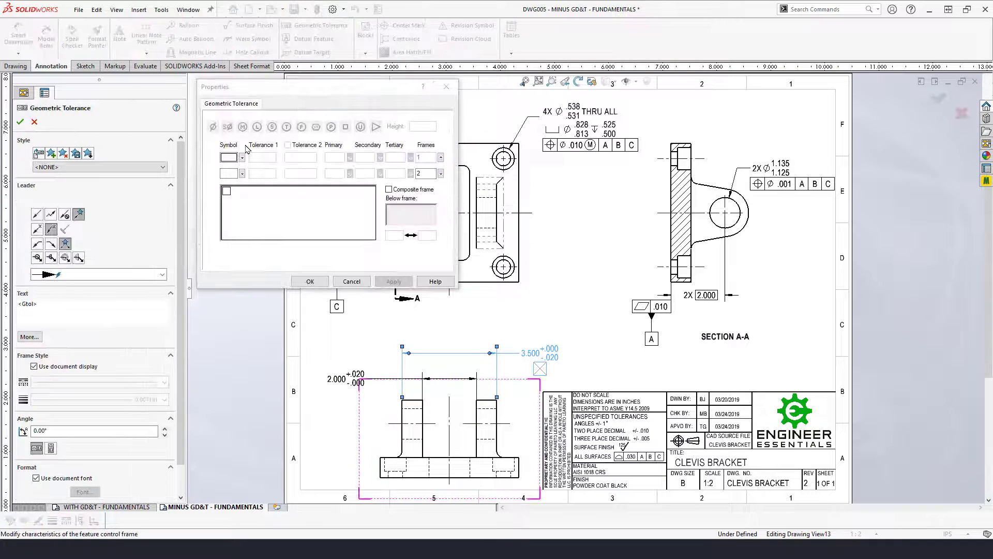
- Attach a .040 A B C position frame to the 3.500 dimension
click(242, 158)
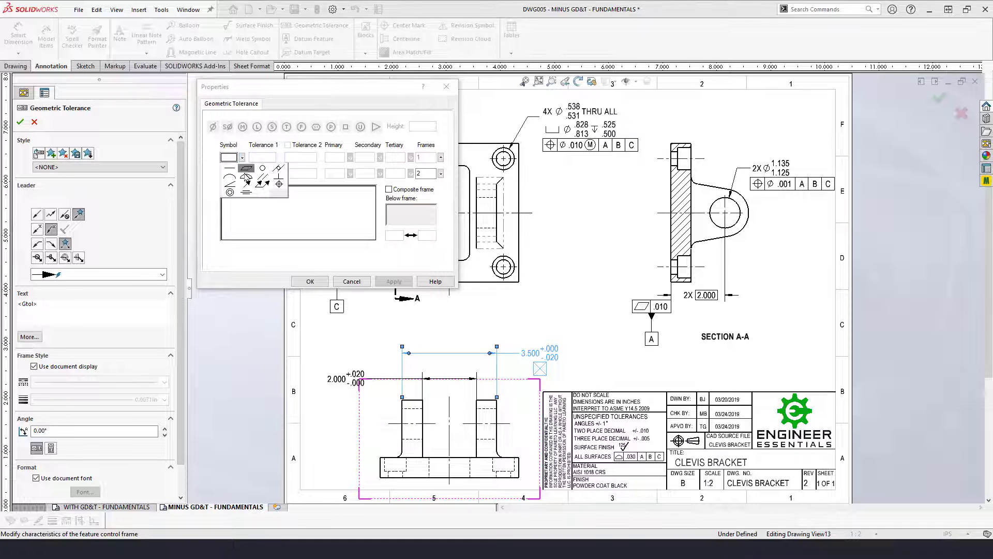
click(279, 181)
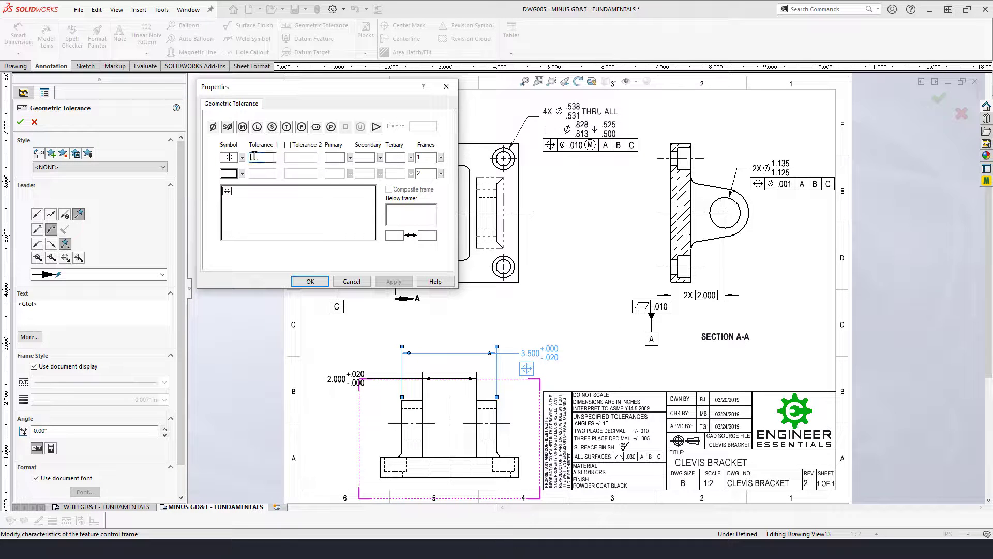
click(255, 157)
text(.04)
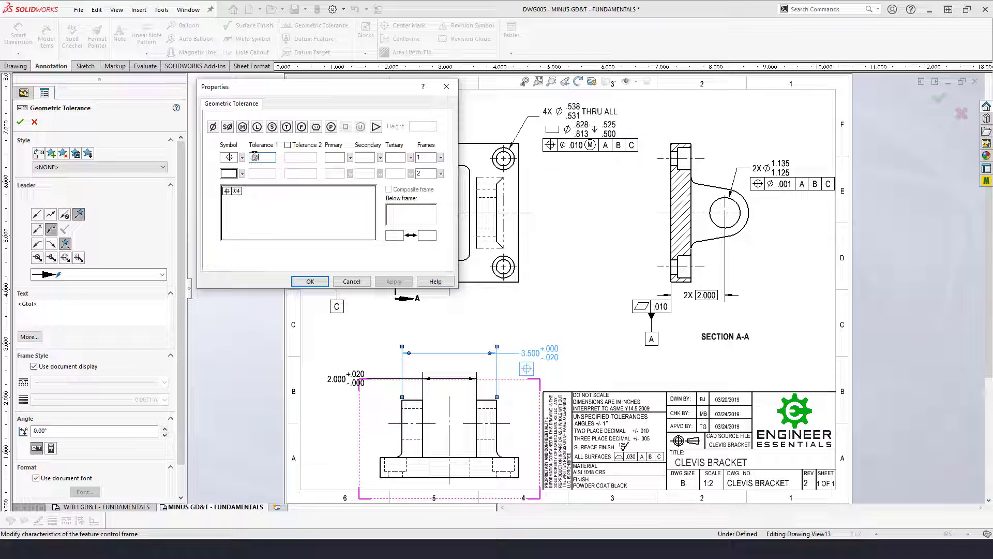
text(0)
key(Tab)
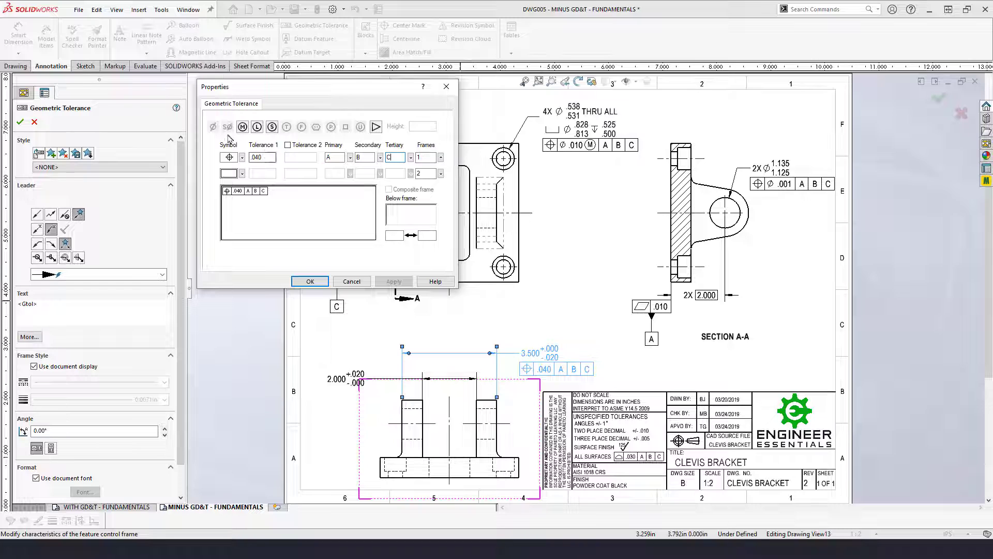
click(267, 157)
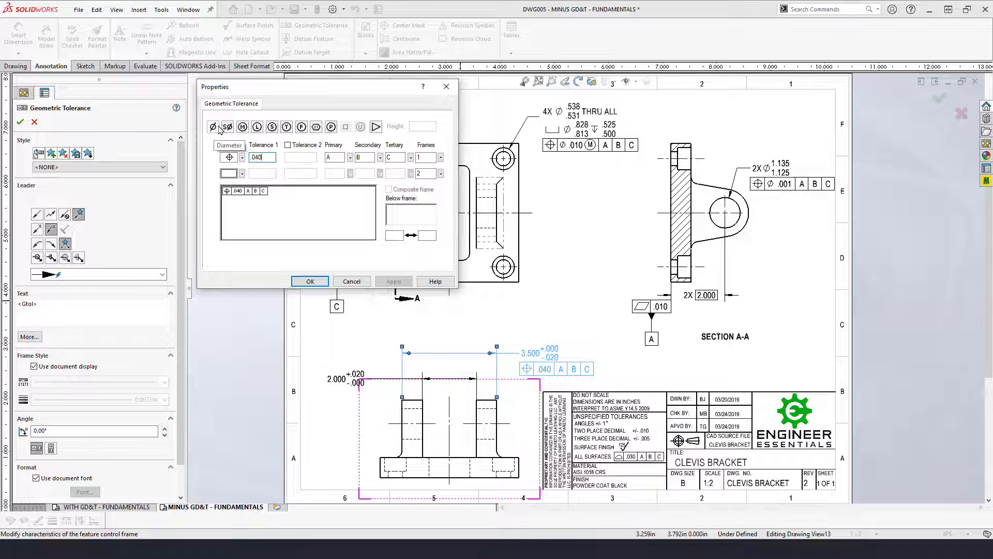
click(310, 281)
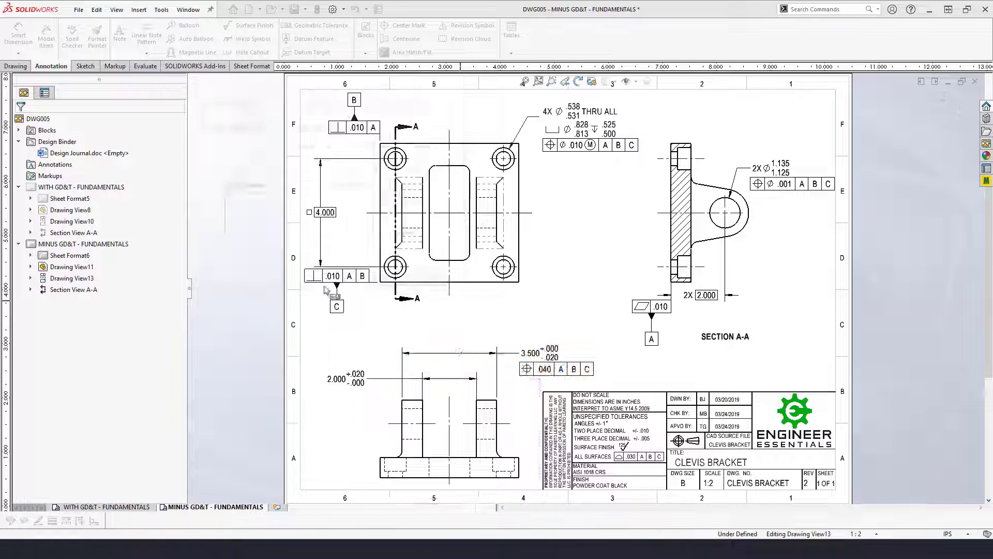
- Copy the frame onto the 2.000 dimension and change its value to .020
click(553, 375)
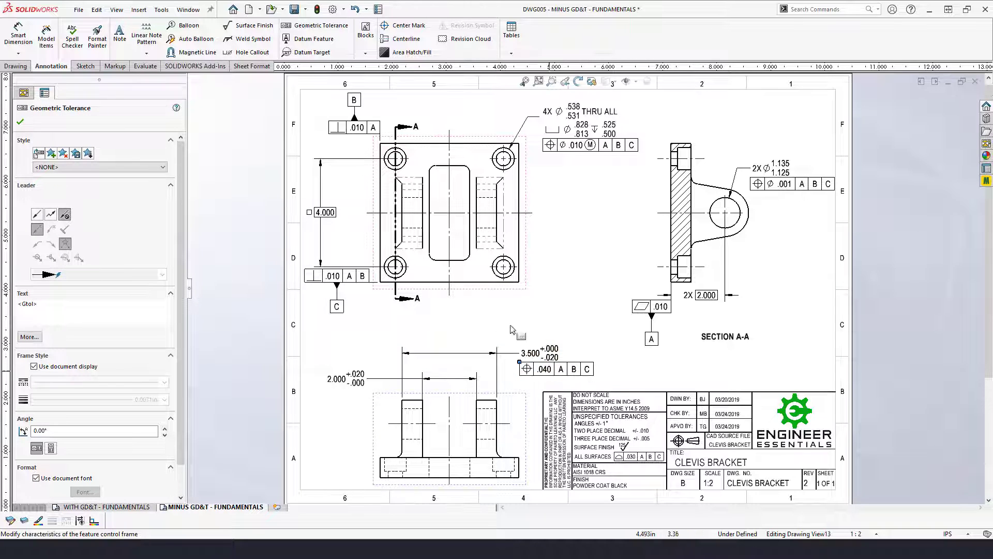
click(344, 336)
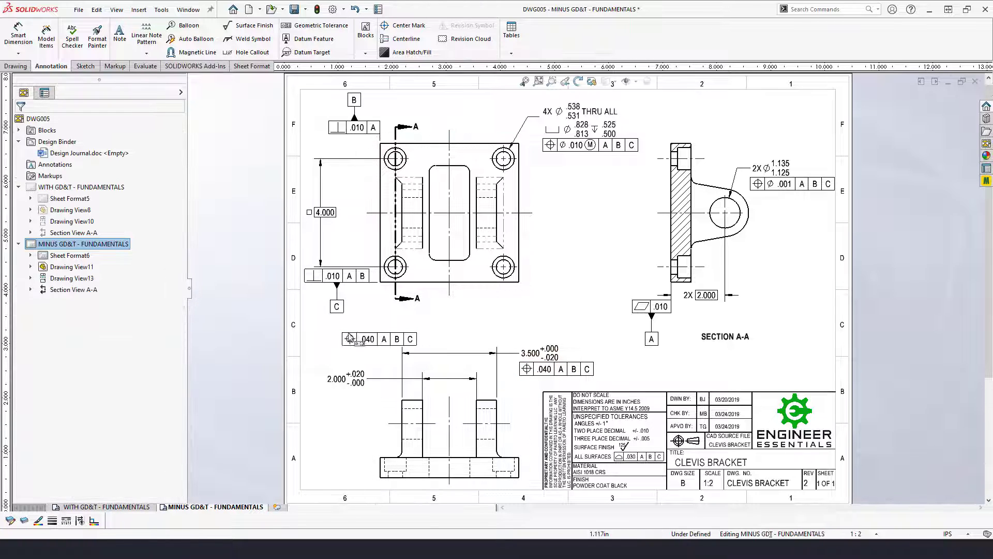
key(ctrl+v)
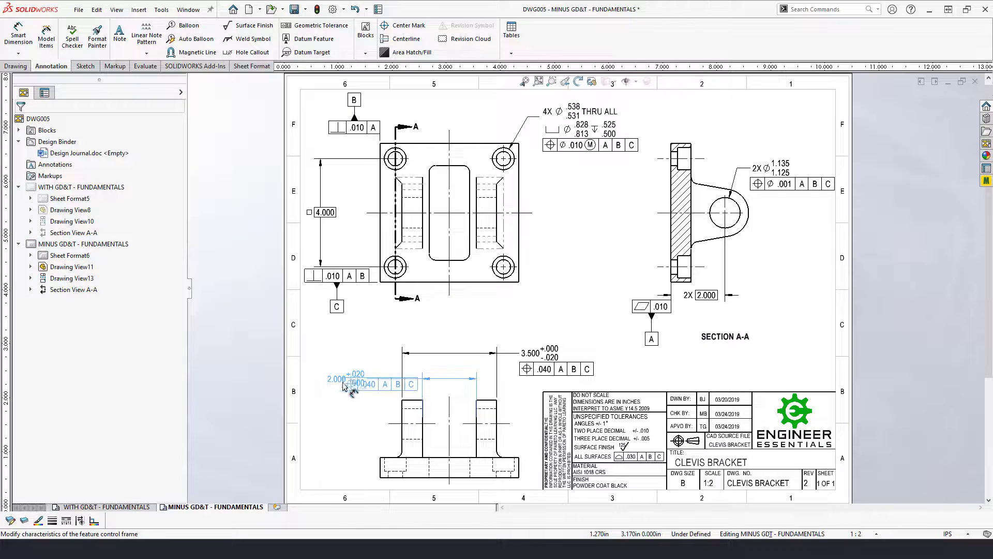
click(345, 391)
mouse_move(345, 392)
mouse_down()
mouse_move(375, 376)
mouse_move(330, 387)
mouse_up()
double_click(329, 387)
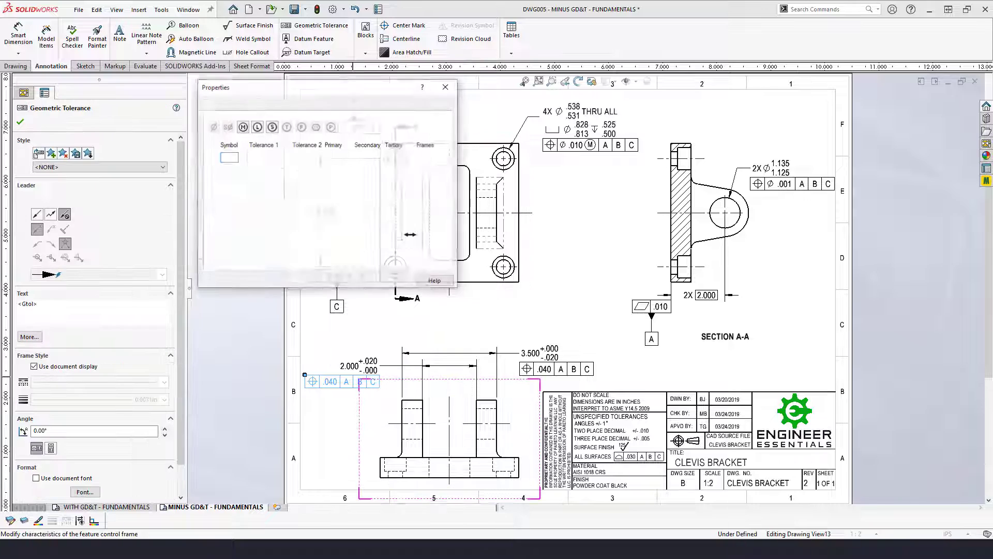
double_click(258, 158)
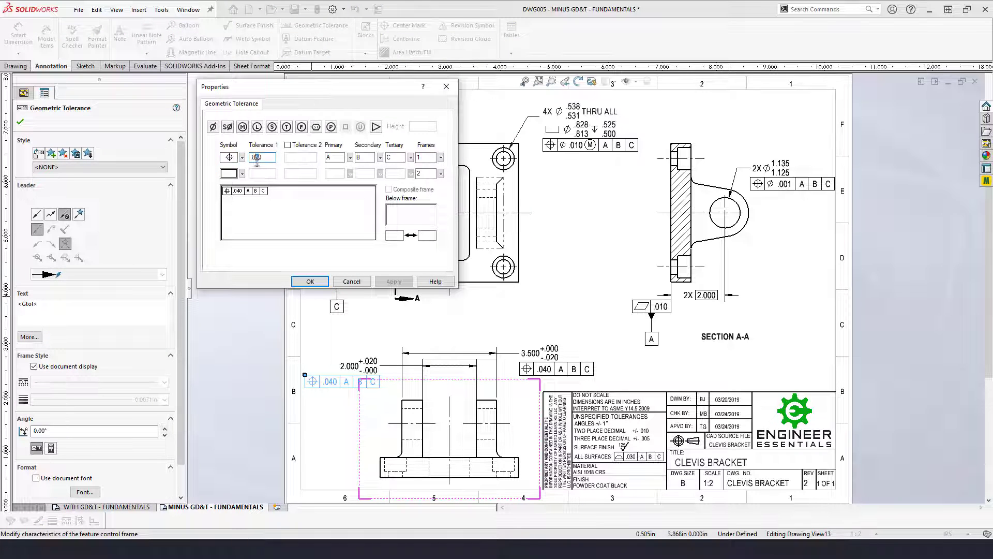
click(310, 282)
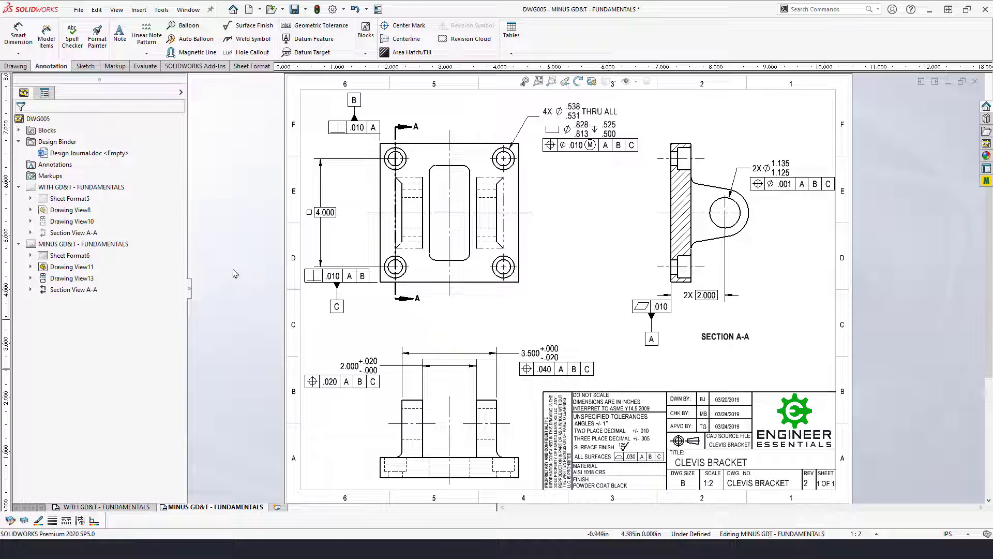
- Add a .750 dimension beside Section A-A and a 5.125±.010 overall width
click(18, 36)
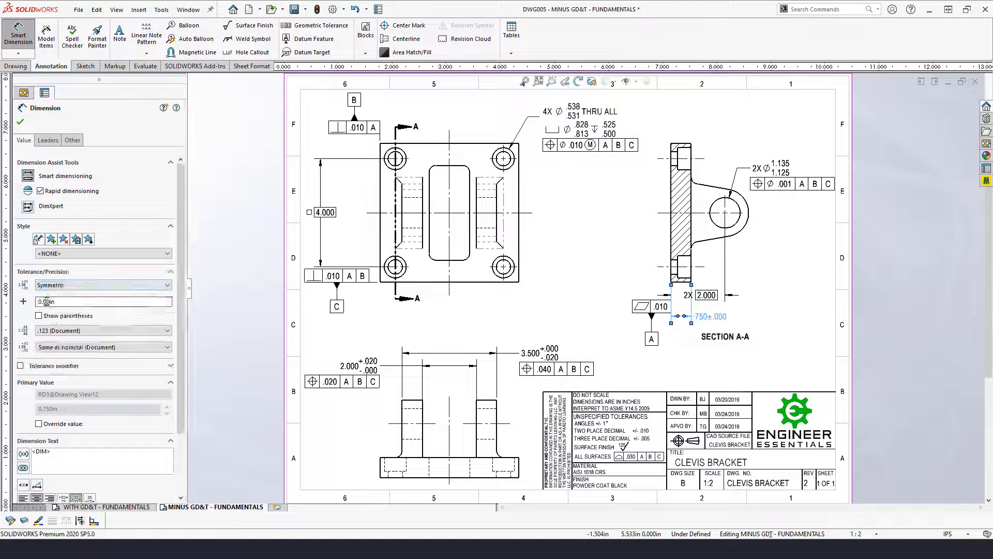
click(681, 282)
click(639, 304)
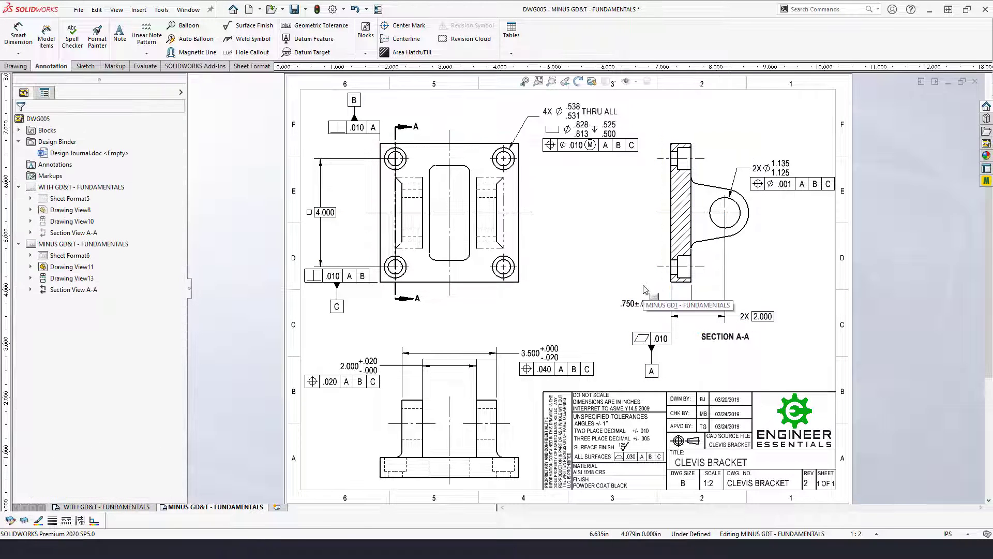
click(429, 223)
click(450, 316)
click(103, 277)
click(78, 319)
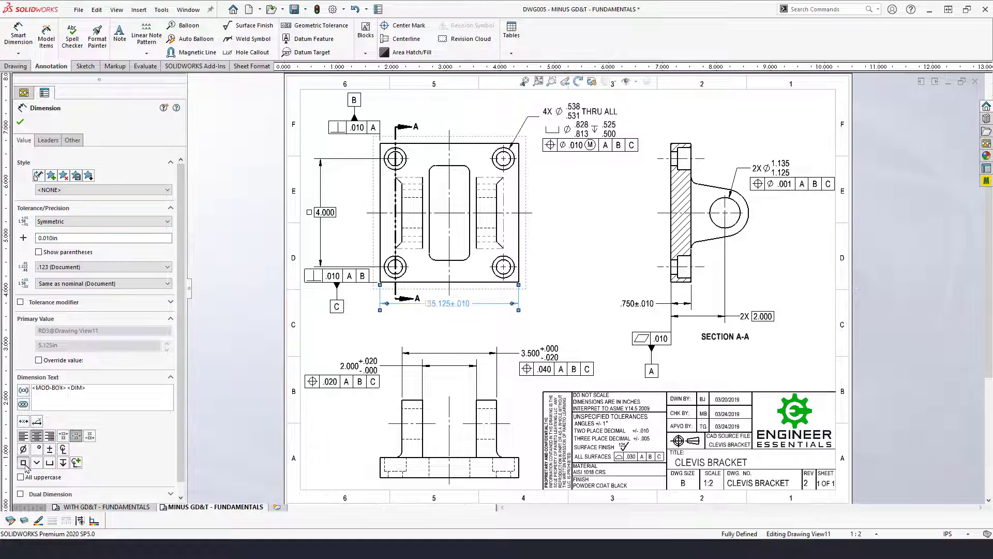
click(346, 340)
- Dimension the lower-view fillet as a 2X R.265/.235 limit radius
key(d)
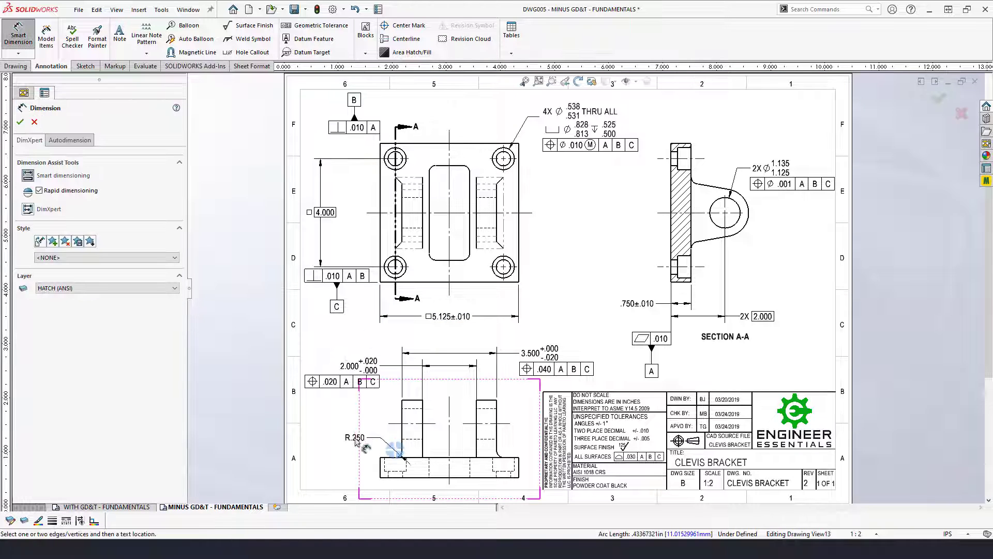
click(396, 451)
click(344, 420)
click(103, 285)
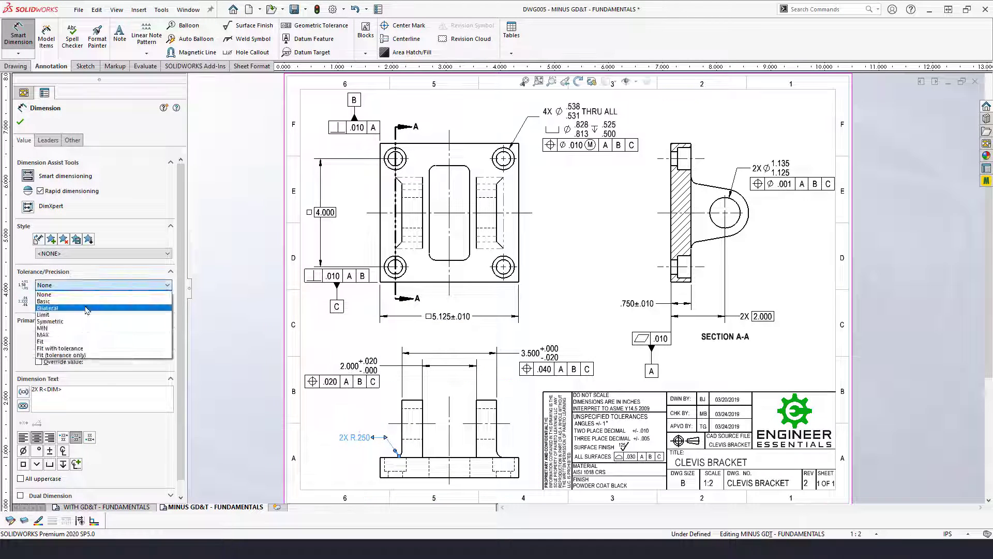
click(62, 321)
key(Escape)
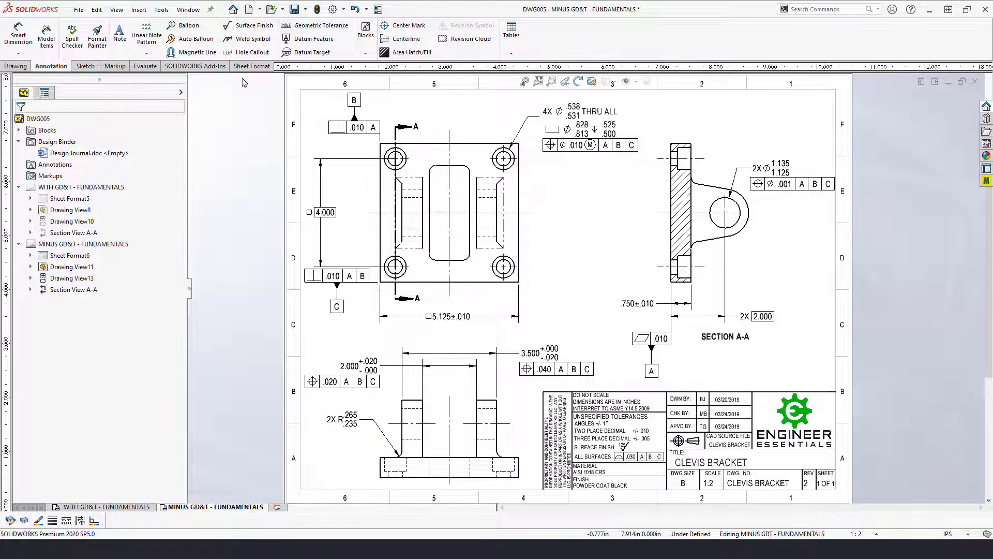
- Add 1.500, .750, 1.750, 2.563, 3.500 and 4X R.250 dimensions to the upper-left view
click(18, 35)
click(469, 207)
click(447, 103)
click(491, 123)
click(450, 258)
click(553, 235)
click(580, 246)
click(450, 165)
click(359, 223)
click(465, 258)
click(492, 296)
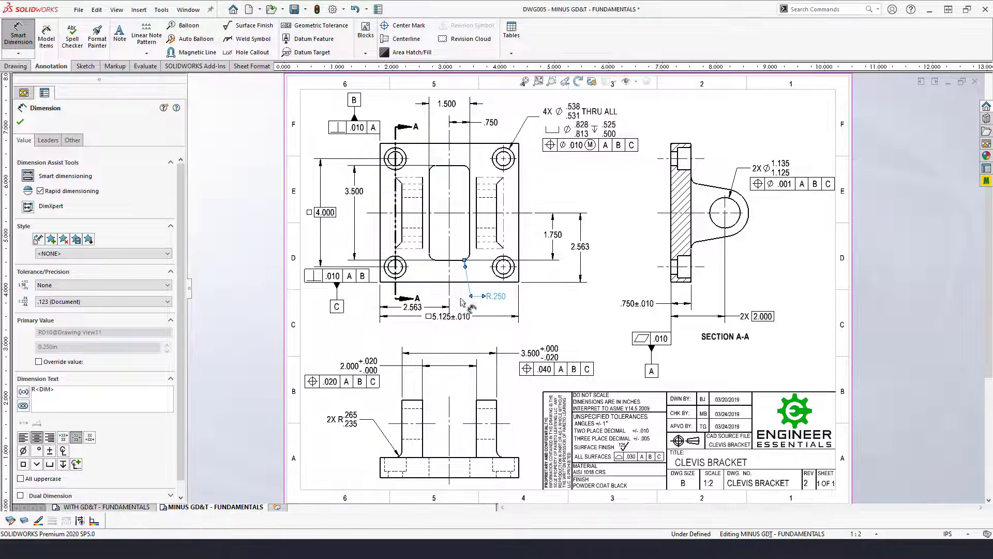
key(Escape)
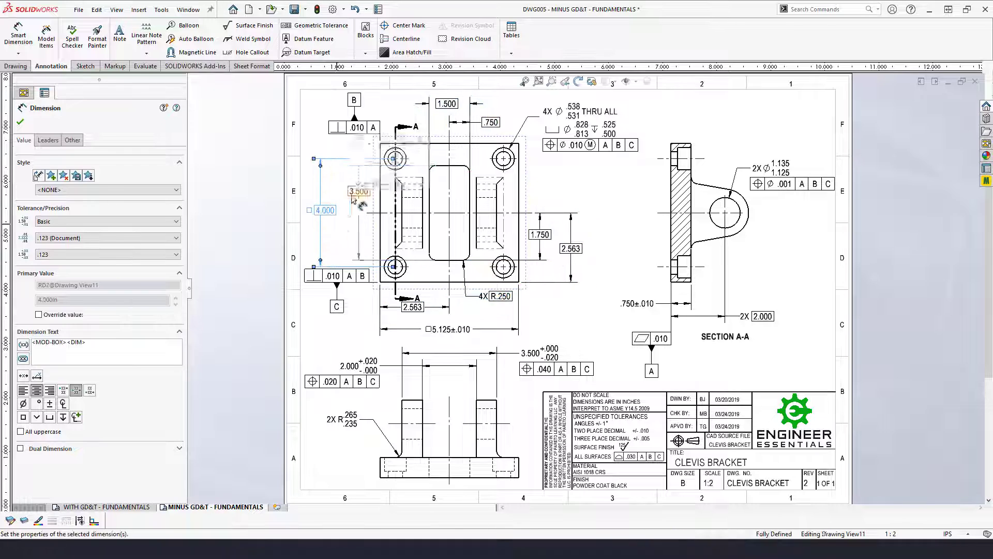
- Set the new upper-left view dimensions to basic
click(579, 316)
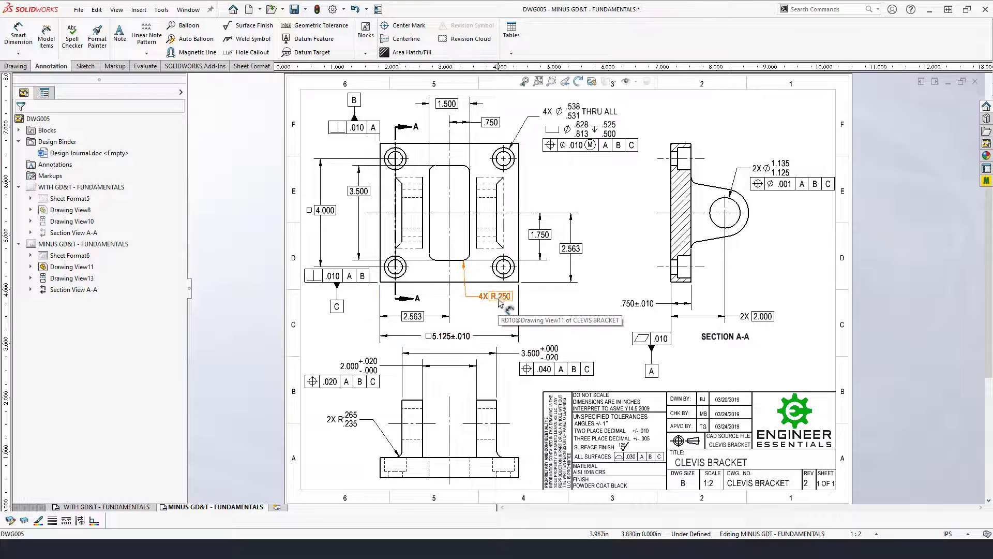
click(380, 311)
key(Escape)
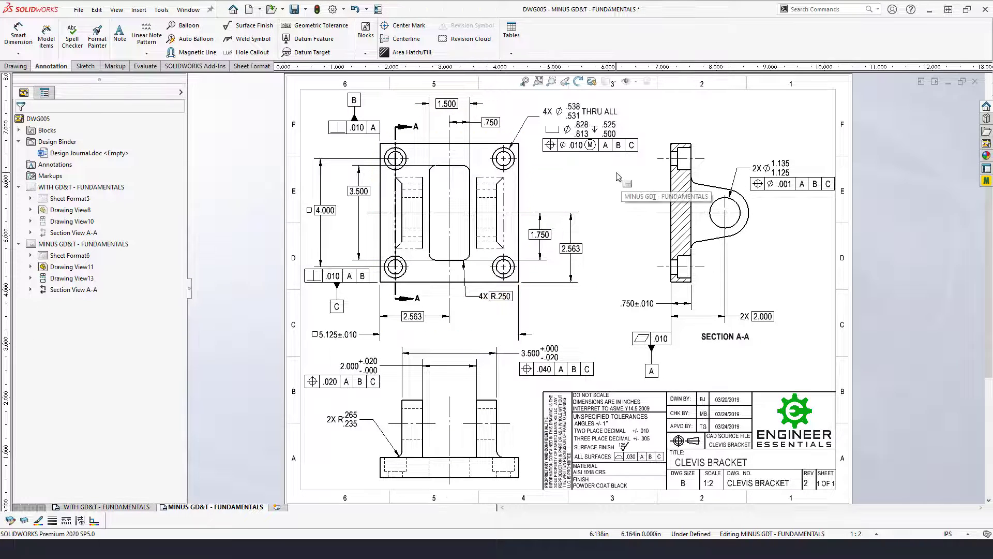
click(320, 25)
- Place a .025 A B C profile-of-surface frame pointing to the central slot
click(242, 158)
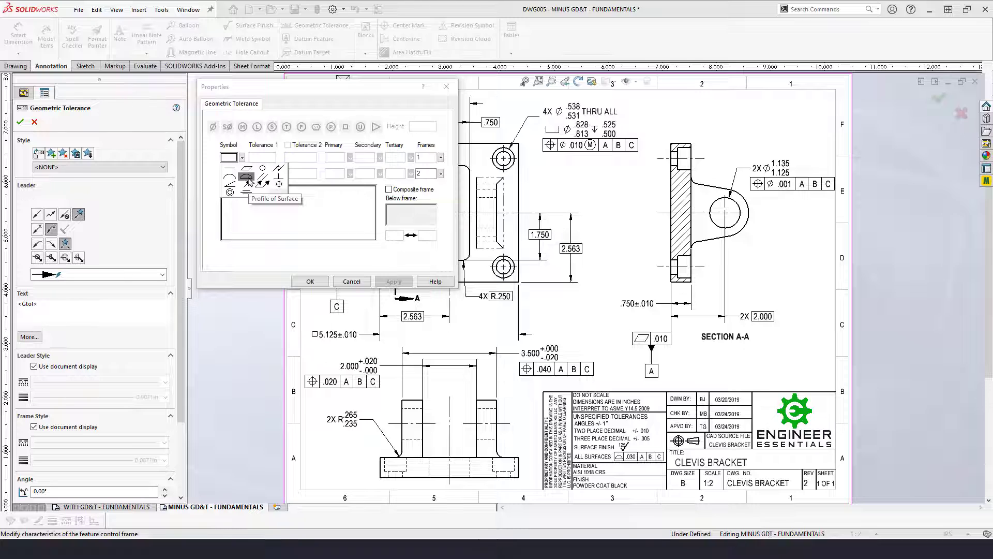
click(247, 177)
click(260, 158)
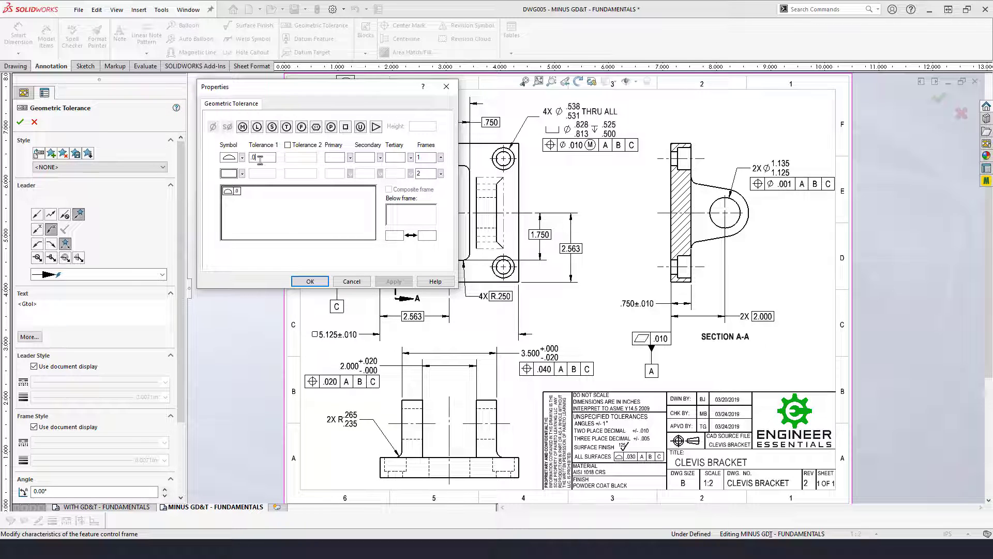
click(343, 158)
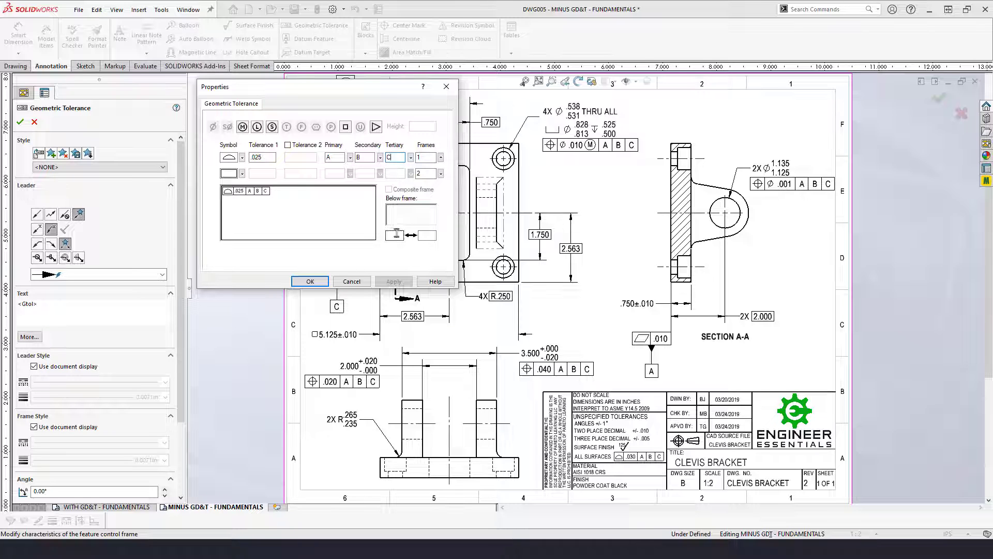
click(310, 281)
- Adjust the 4X R.250 callout on the top view
click(436, 177)
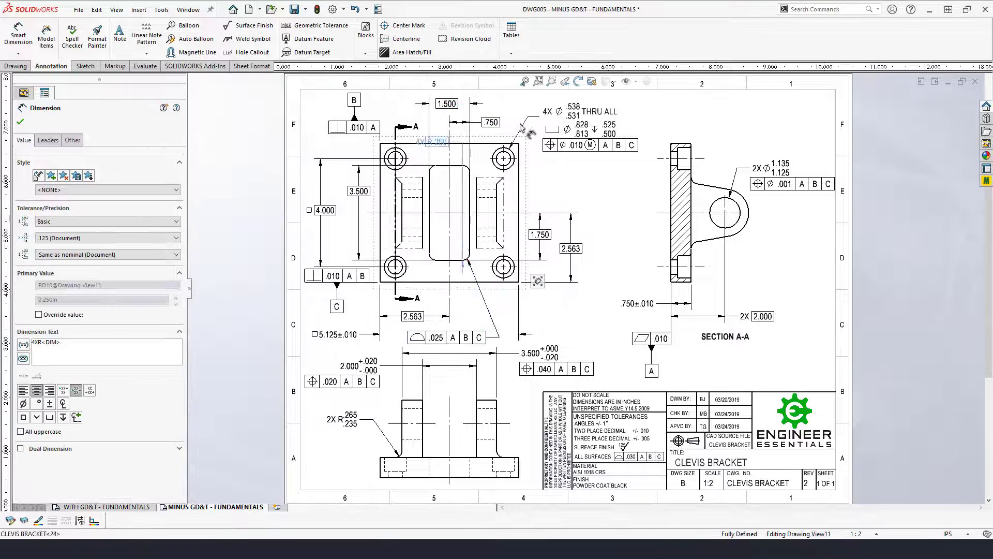
click(929, 302)
scroll(435, 129, up, 3)
scroll(435, 129, down, 3)
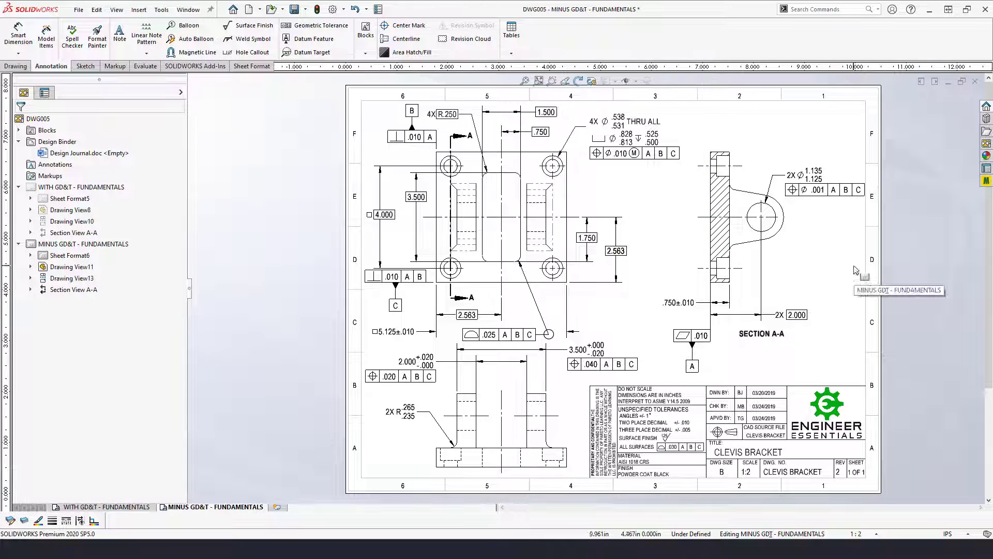
- Add the 20° angle on Section A-A's arm and a 4X R.250 fillet radius
right_drag(673, 289, 673, 248)
click(739, 220)
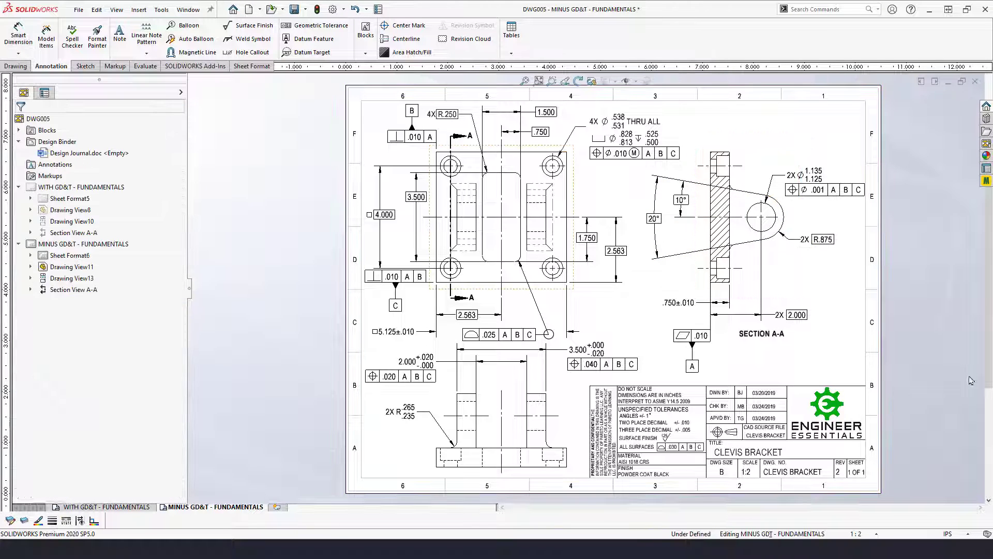
click(729, 247)
click(800, 281)
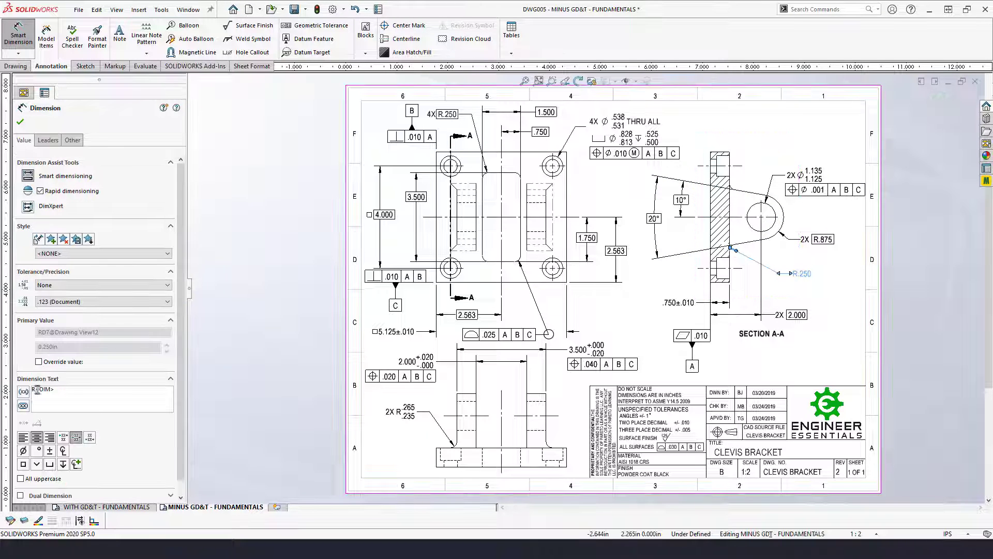
key(Escape)
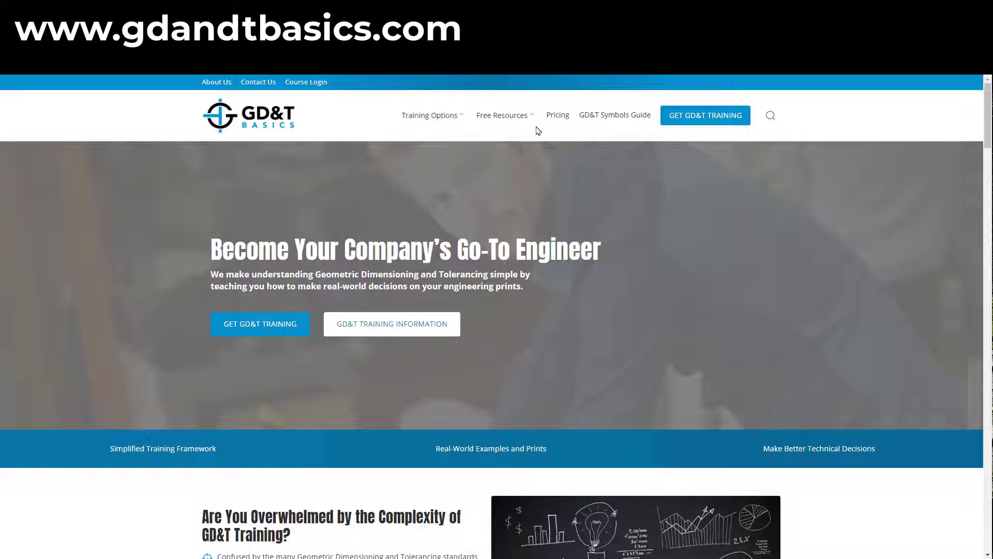
- Reveal the GD&T Quiz and Print Reading Quiz links under Free Resources on gdandtbasics.com
mouse_move(531, 121)
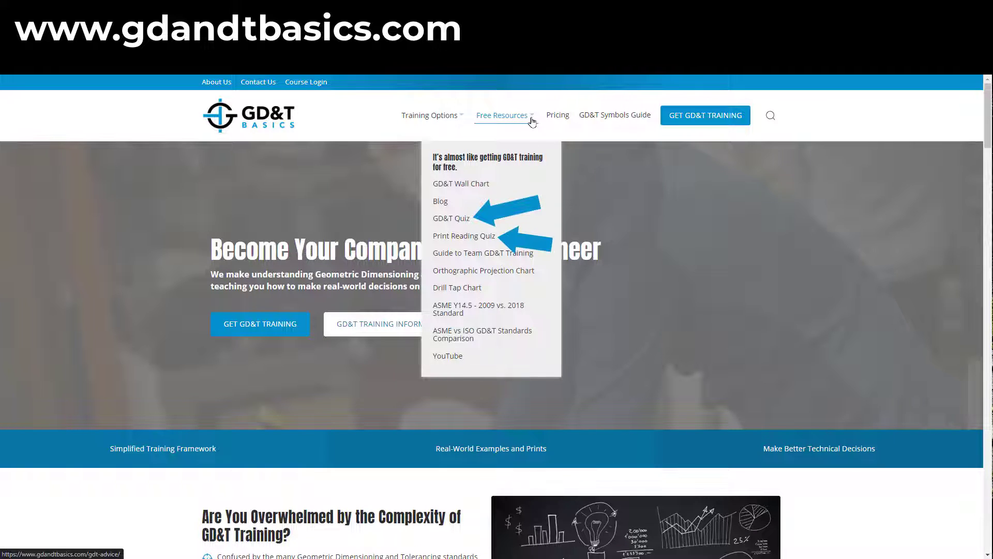